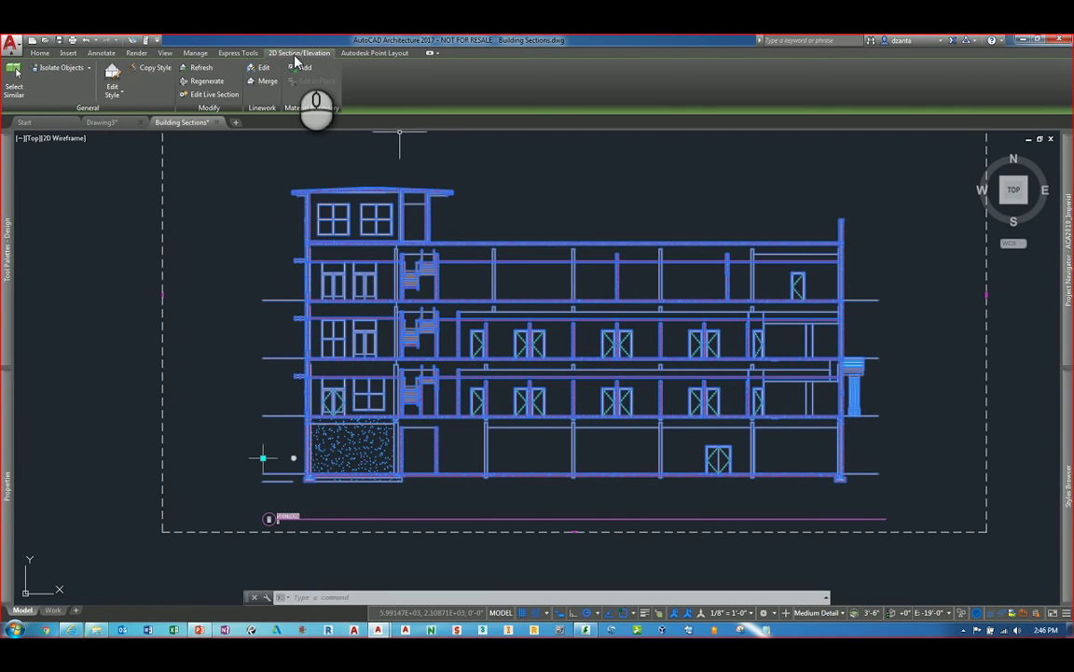
Edit the building section live from the front and move the top-floor column nearest the stairs about 4 feet farther from them.
{"action": "left_click", "coordinate": [211, 101]}
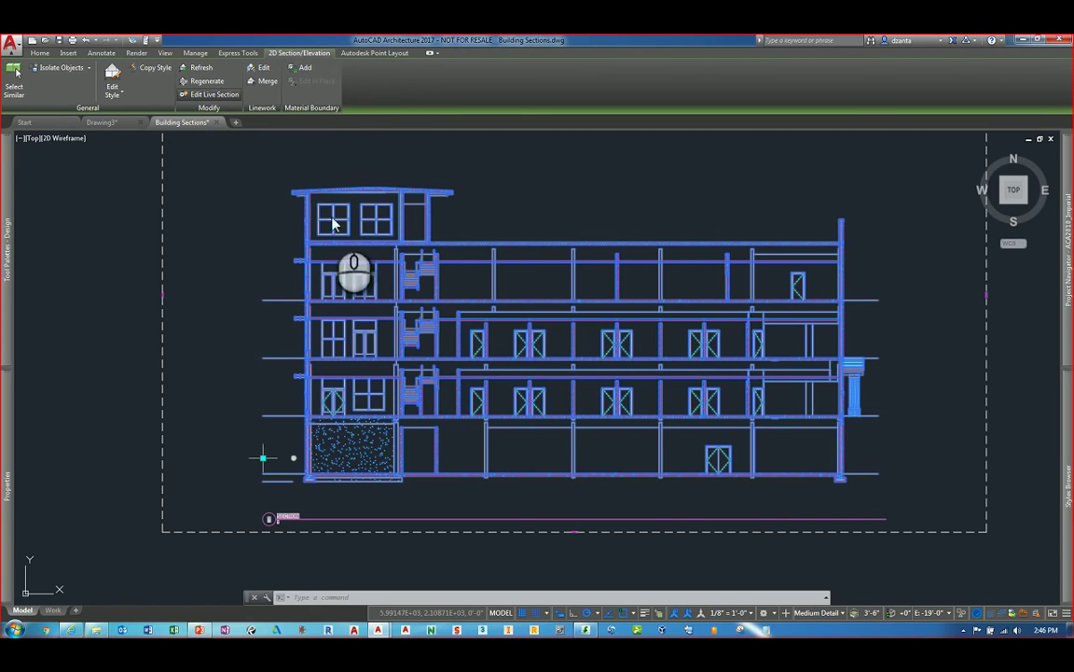
{"action": "left_click", "coordinate": [444, 207]}
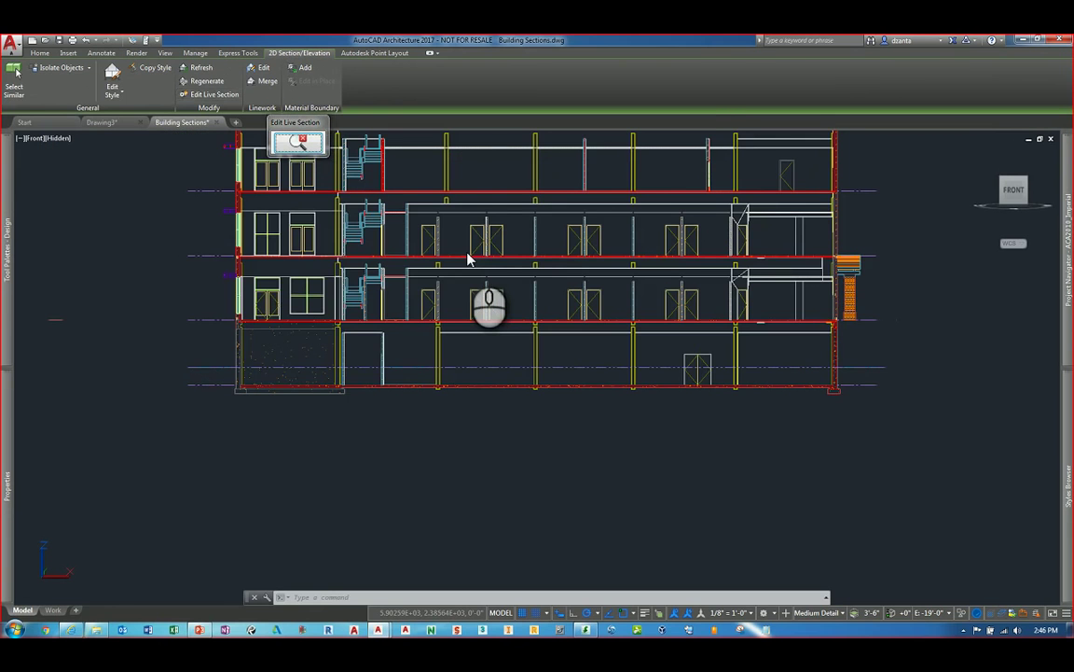
{"action": "middle_click_drag", "start_coordinate": [488, 259], "coordinate": [527, 387]}
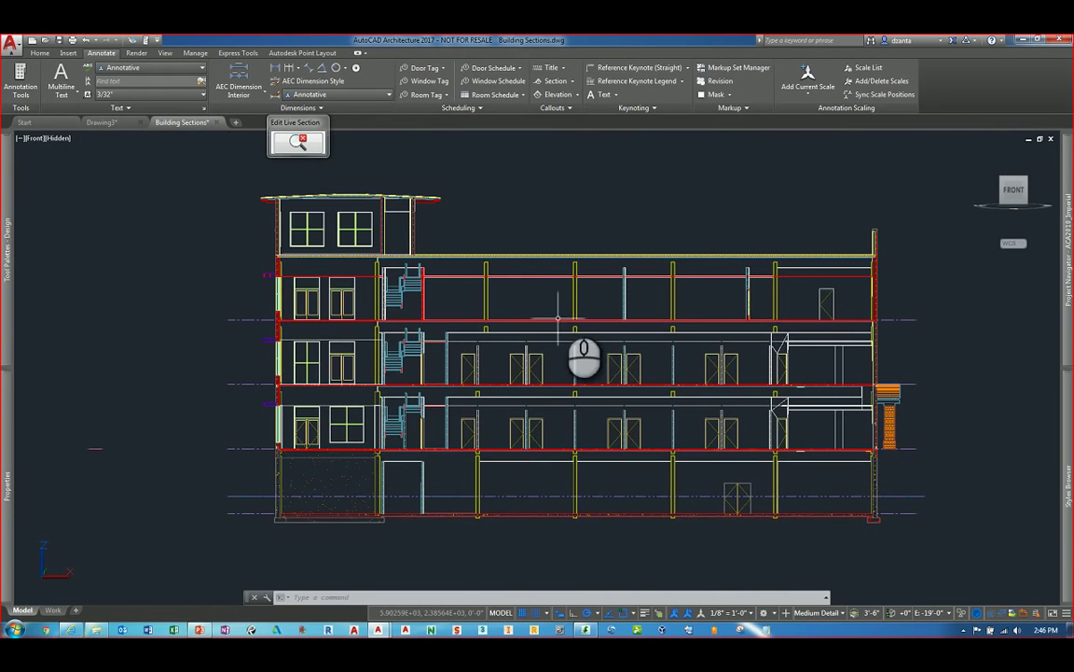
{"action": "scroll", "coordinate": [490, 255], "scroll_direction": "up", "scroll_amount": 4}
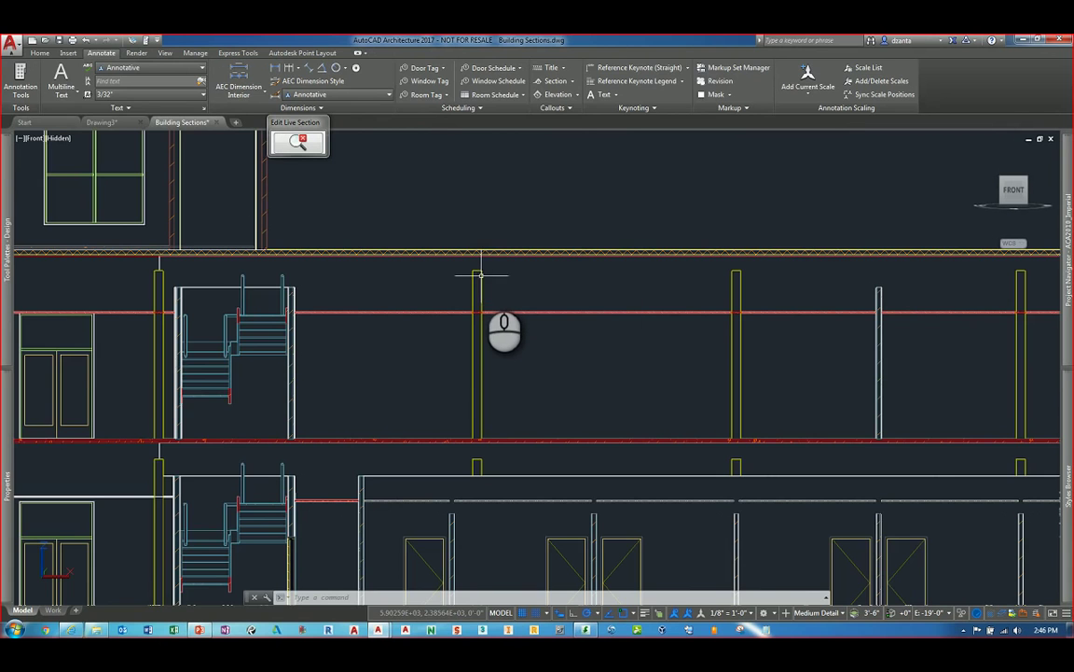
{"action": "left_click", "coordinate": [480, 275]}
{"action": "left_click", "coordinate": [479, 275]}
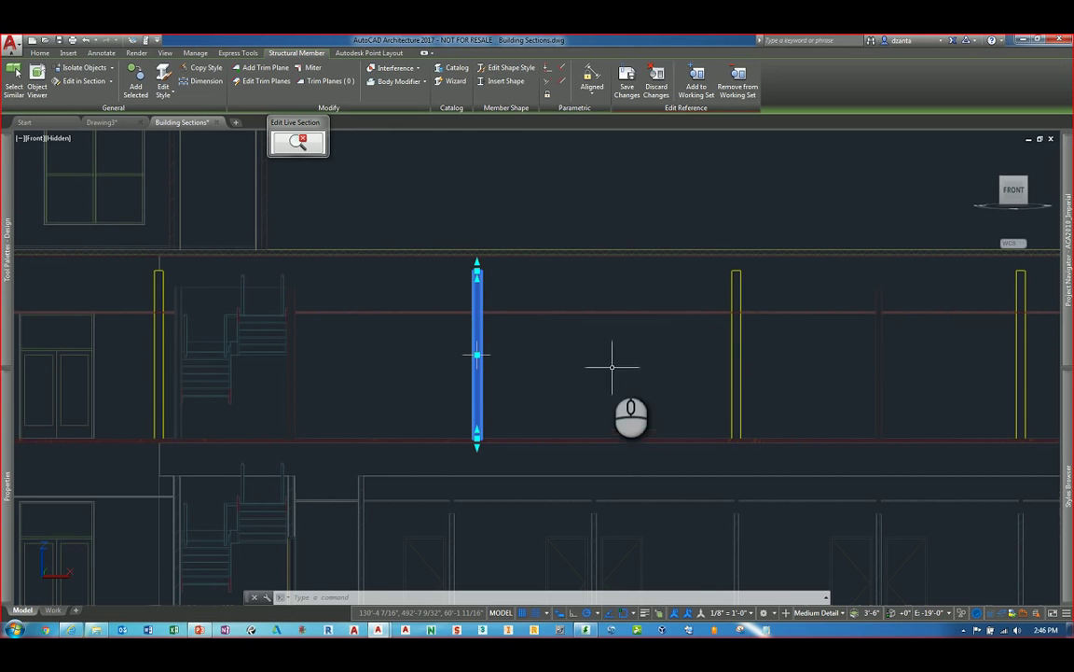
{"action": "left_click", "coordinate": [514, 377]}
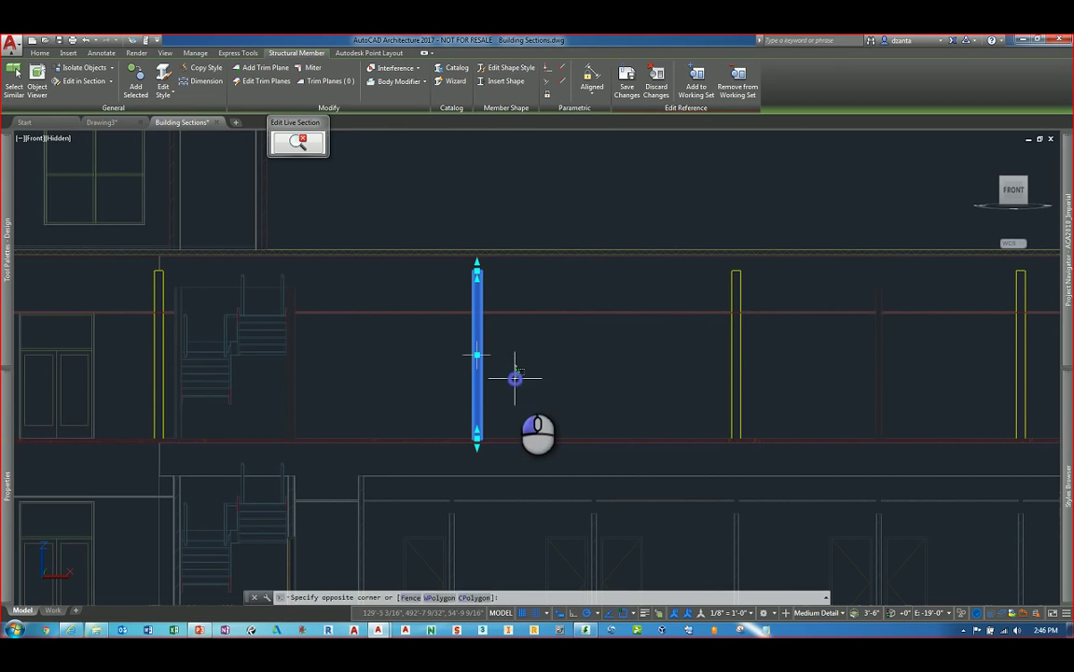
{"action": "type", "text": "m"}
{"action": "key", "text": "Return"}
{"action": "left_click", "coordinate": [545, 360]}
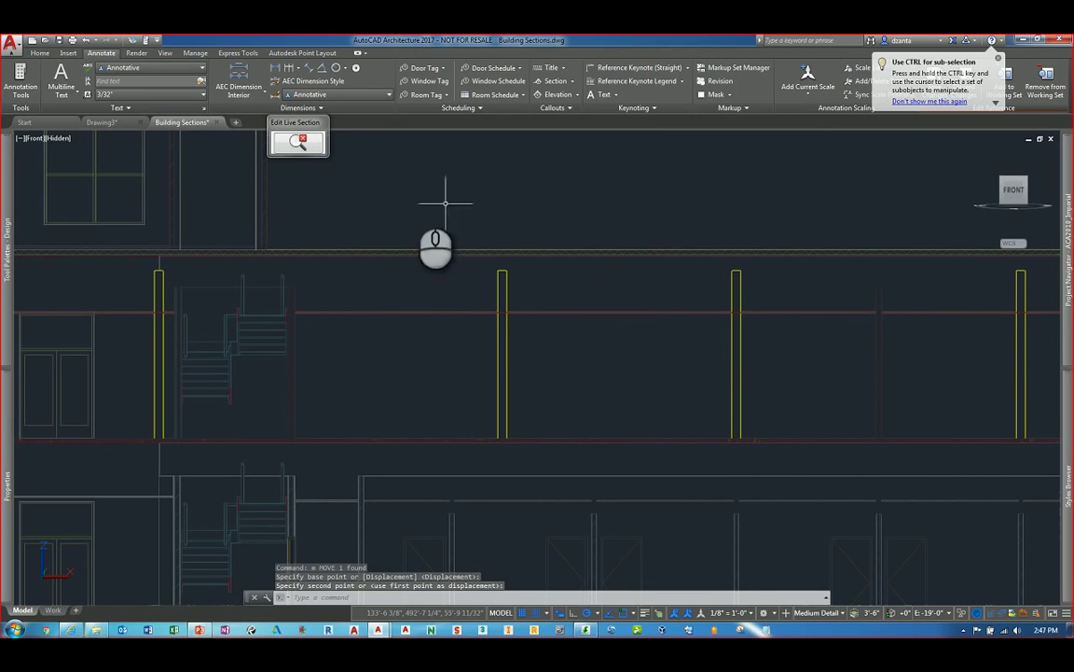
Exit live section editing, saving the changes back to the referenced drawing.
{"action": "left_click", "coordinate": [321, 155]}
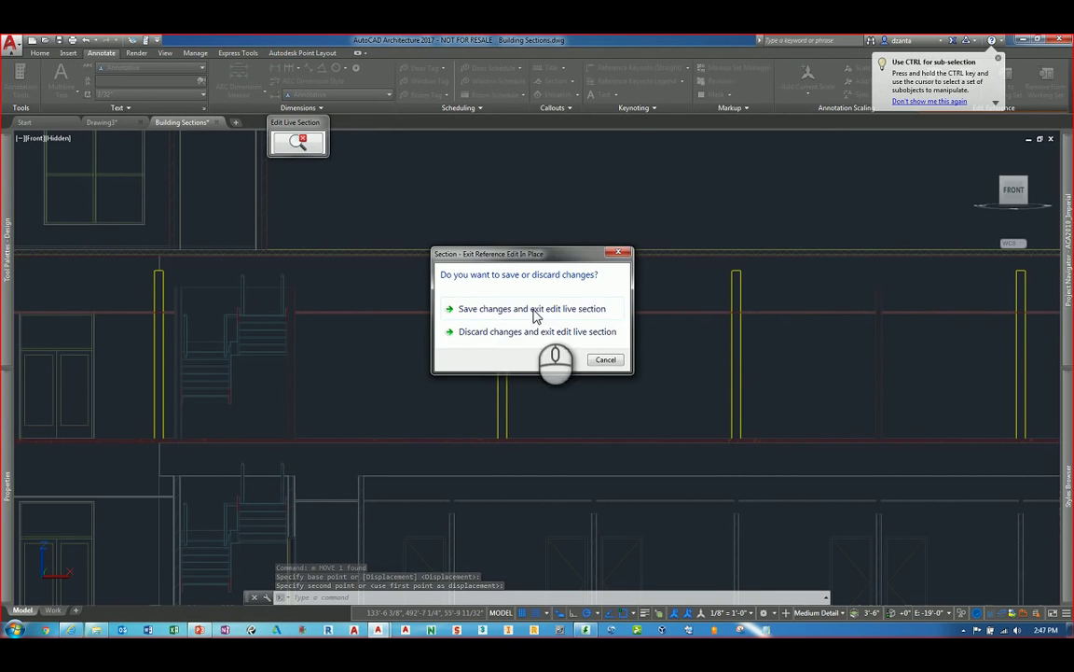
{"action": "left_click", "coordinate": [556, 313]}
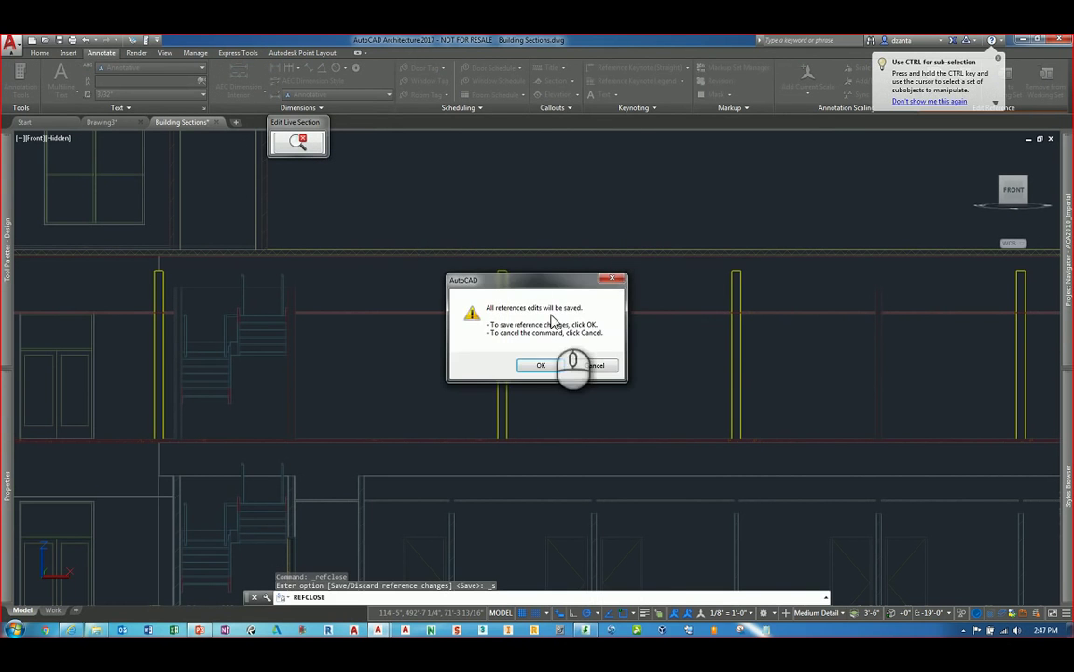
{"action": "left_click", "coordinate": [547, 368]}
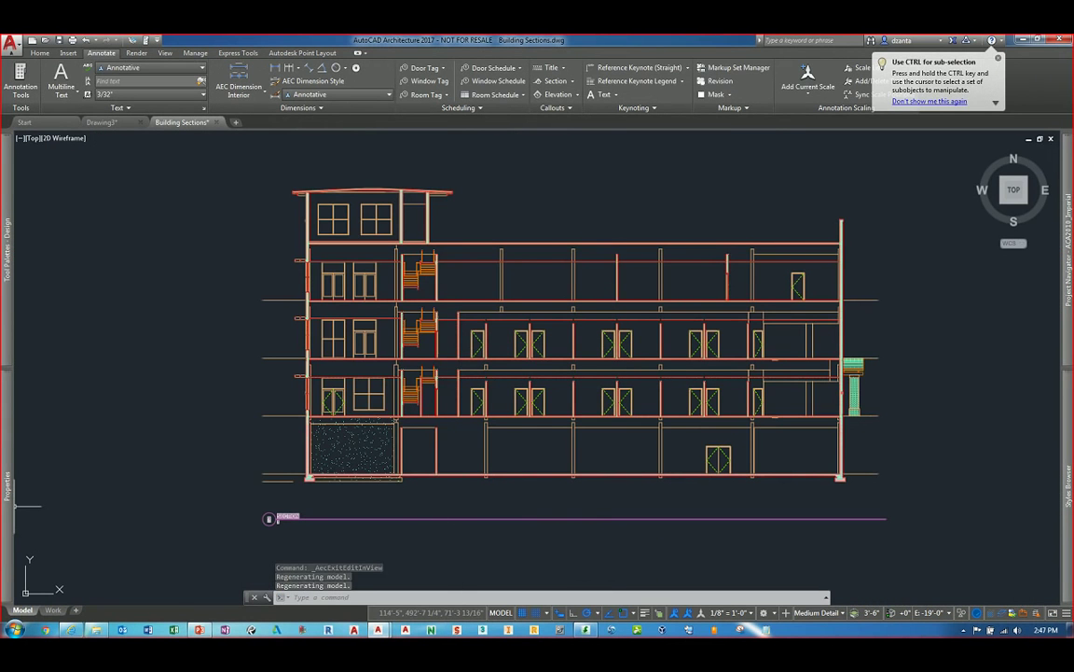
{"action": "left_click", "coordinate": [176, 383]}
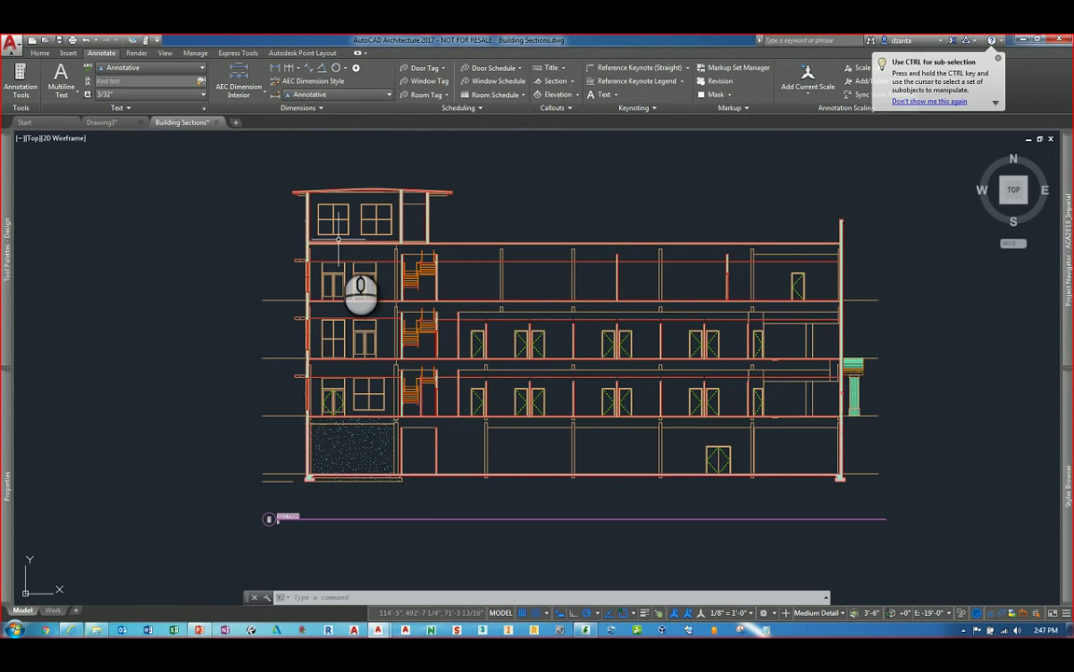
Set the 2D building section's Refresh on open property to Yes and save the drawing.
{"action": "left_click", "coordinate": [339, 244]}
{"action": "right_click", "coordinate": [339, 241]}
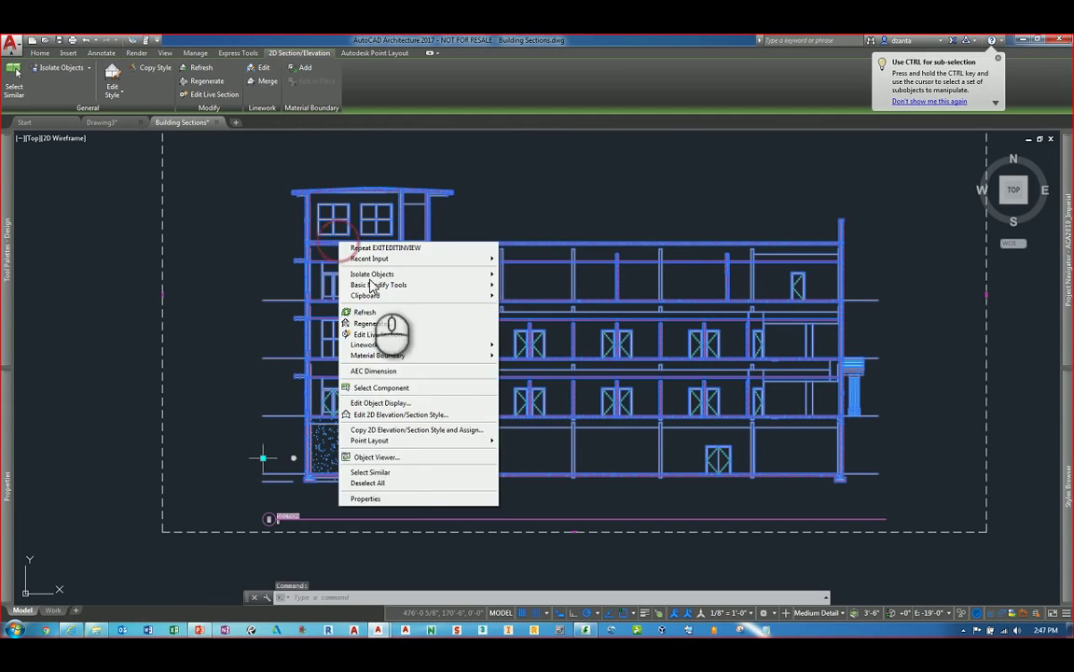
{"action": "left_click", "coordinate": [368, 498]}
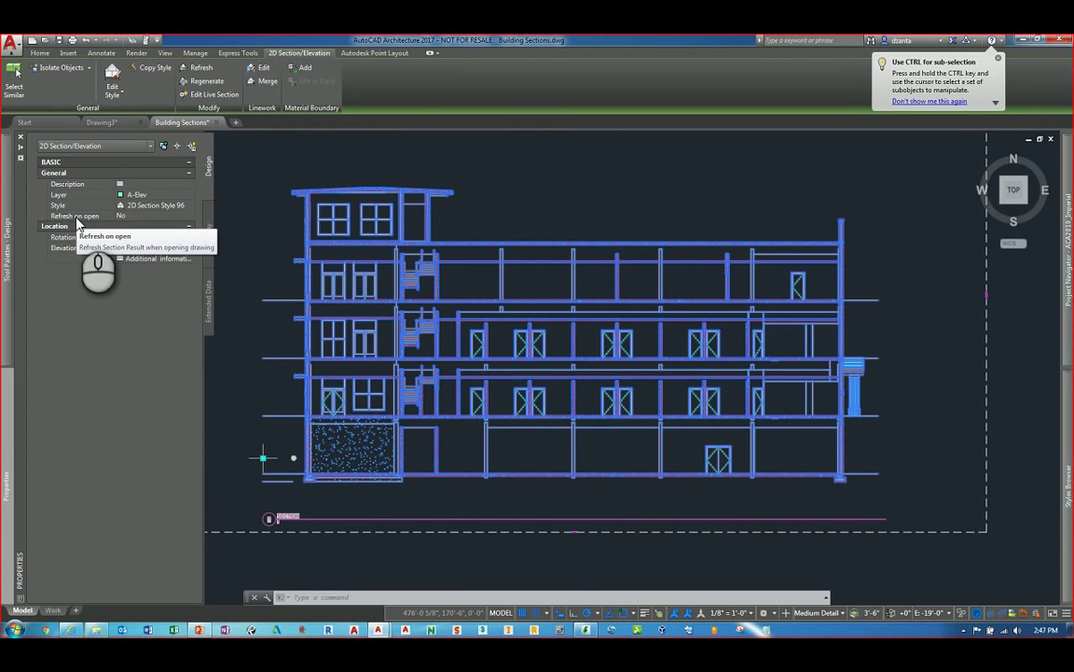
{"action": "left_click", "coordinate": [157, 219]}
{"action": "left_click", "coordinate": [161, 218]}
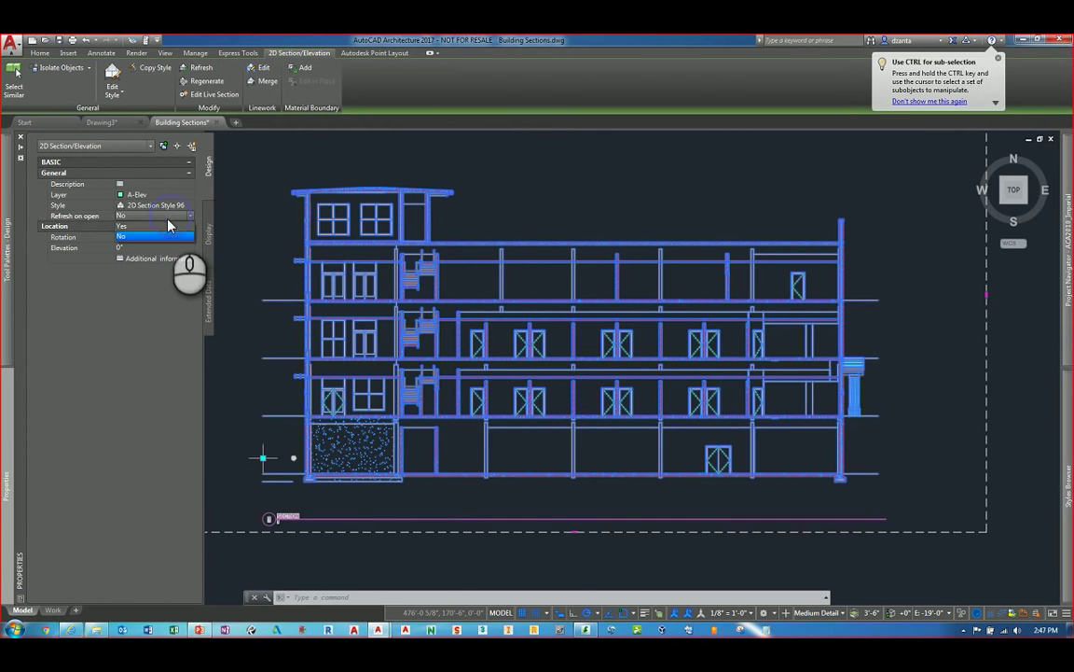
{"action": "left_click", "coordinate": [139, 228]}
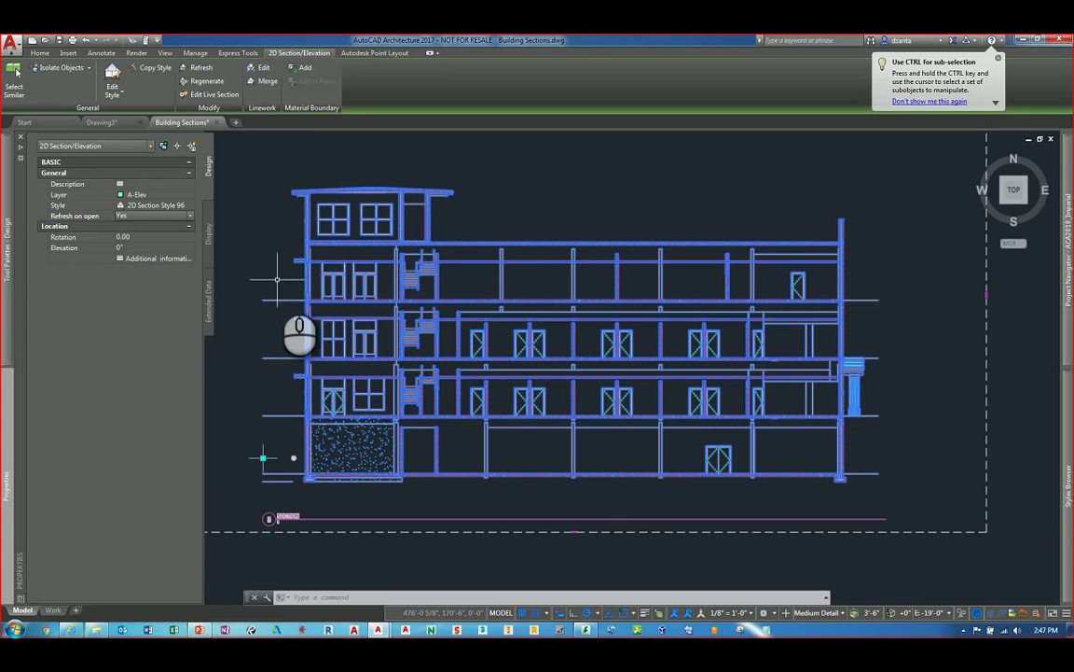
{"action": "left_click", "coordinate": [58, 40]}
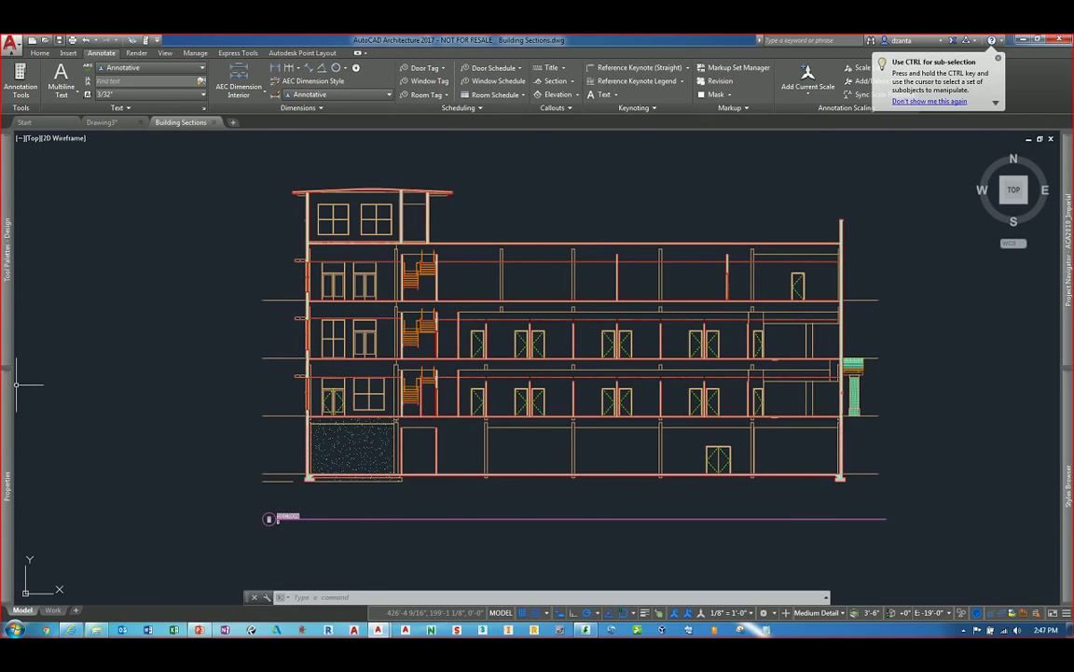
Switch to Drawing3 and offset the building section line across the roof plan to just above the lower horizontal ridge.
{"action": "key", "text": "ctrl+Tab"}
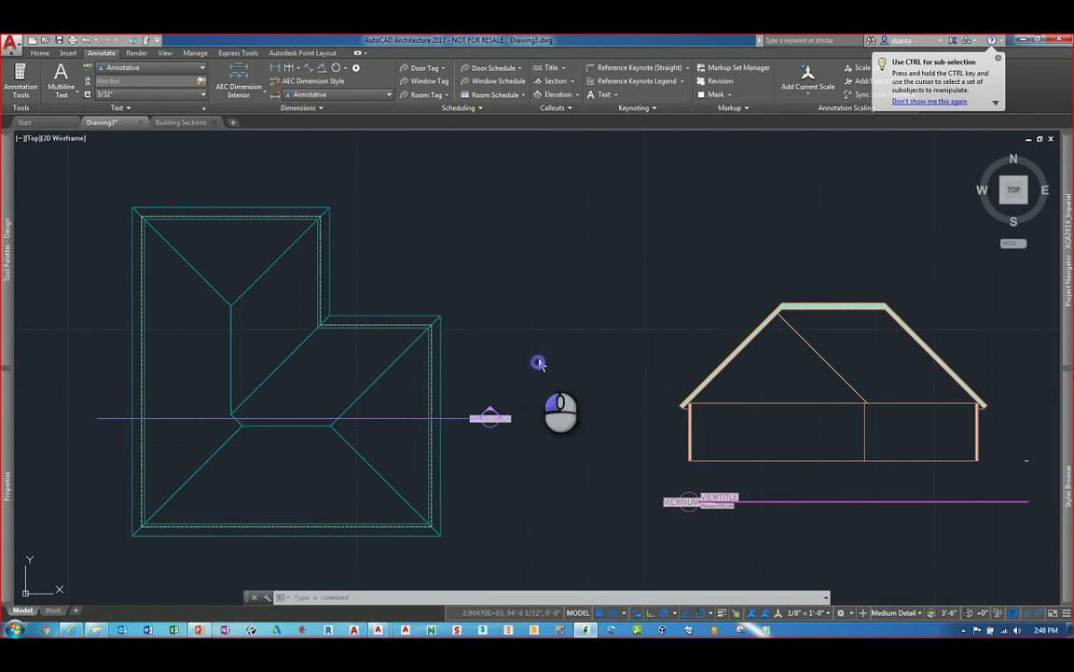
{"action": "left_click", "coordinate": [390, 417]}
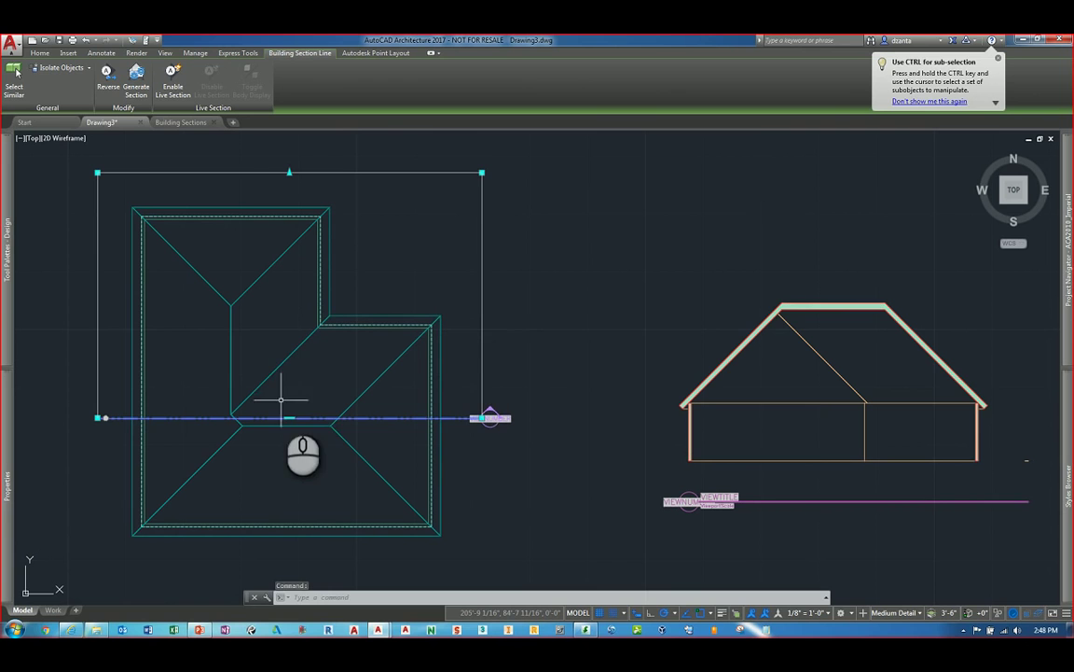
{"action": "mouse_move", "coordinate": [290, 419]}
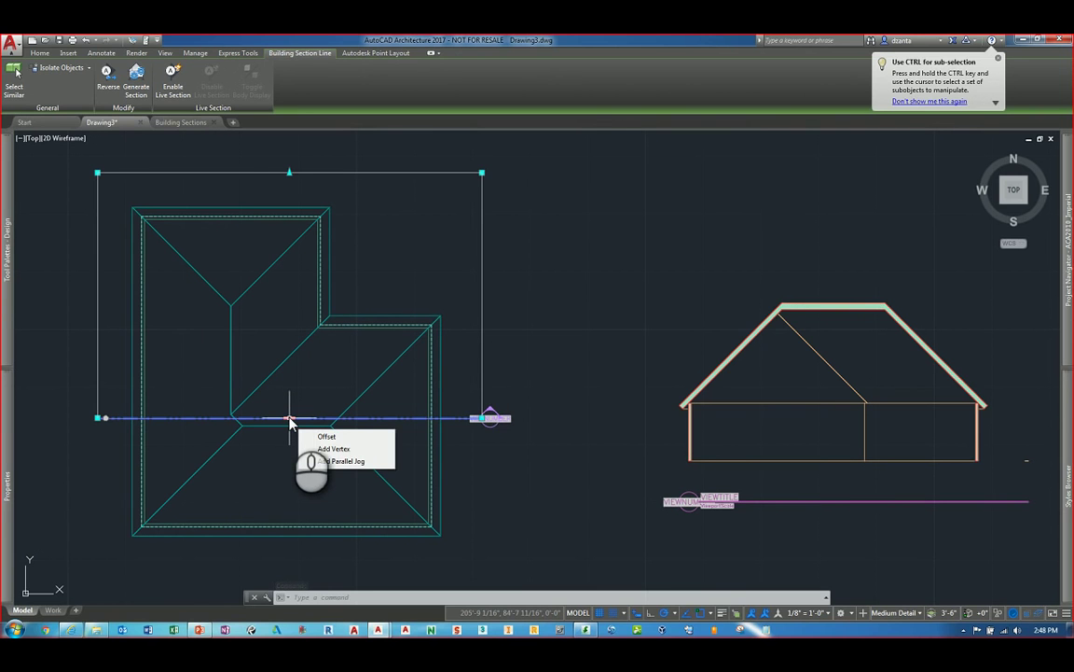
{"action": "left_click", "coordinate": [326, 436]}
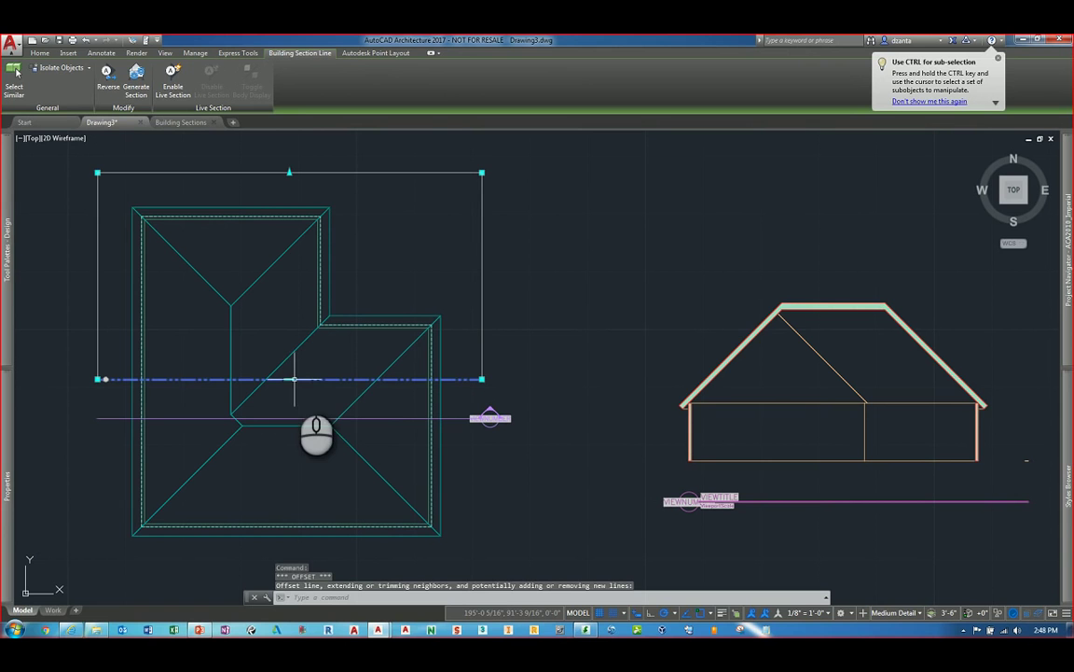
Add a vertex bending the middle of the section line upward, and remove that vertex again.
{"action": "mouse_move", "coordinate": [291, 381]}
{"action": "left_click", "coordinate": [322, 411]}
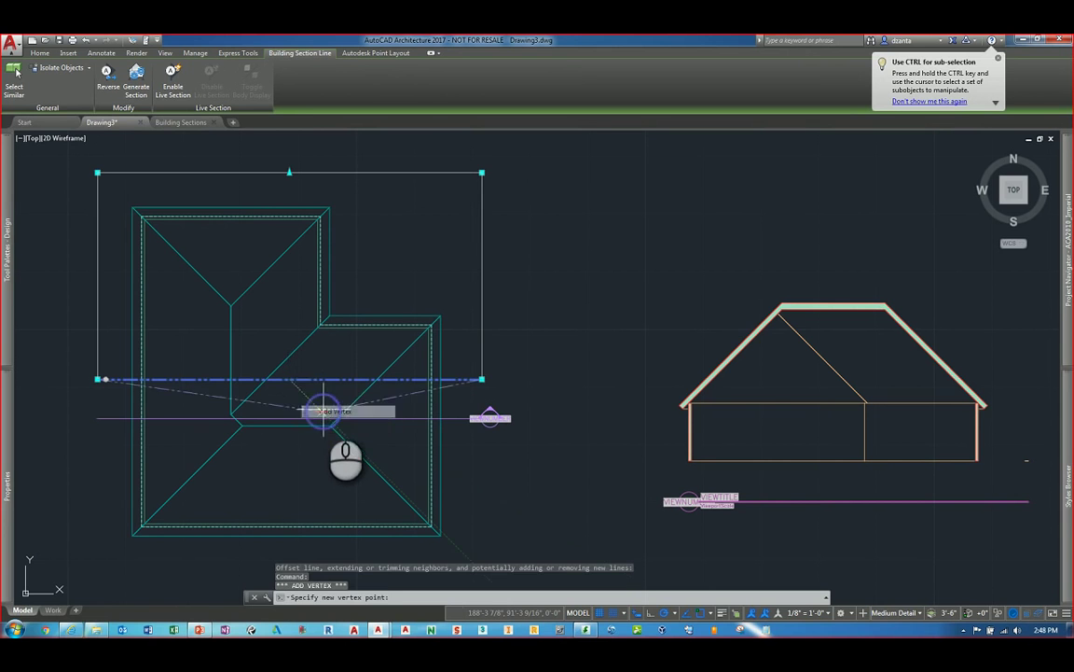
{"action": "left_click", "coordinate": [288, 327]}
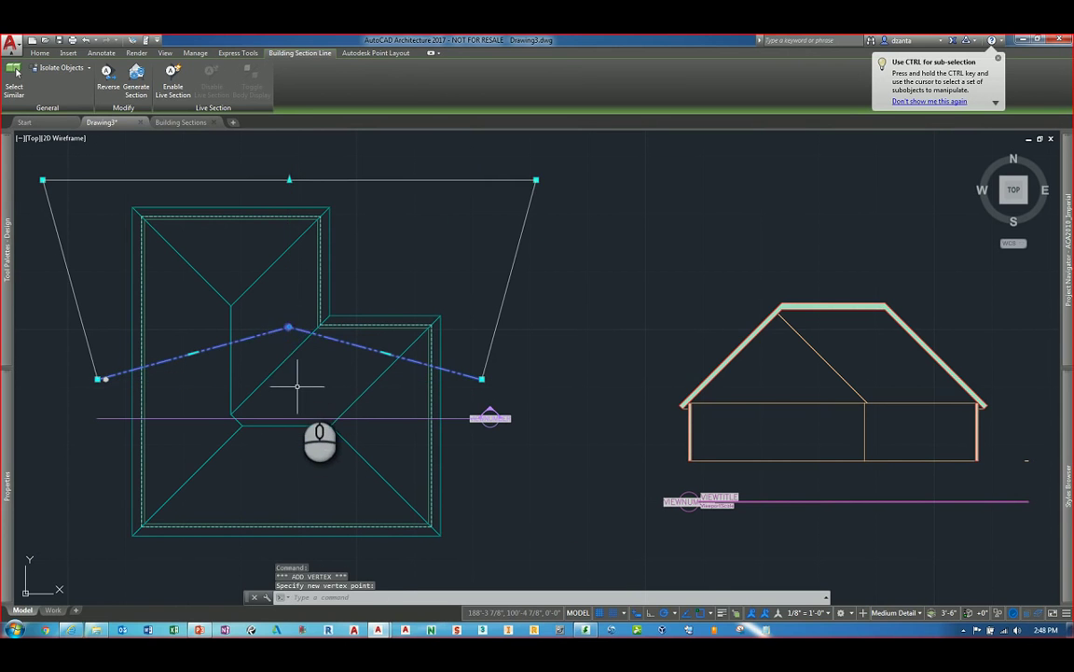
{"action": "mouse_move", "coordinate": [291, 327]}
{"action": "left_click", "coordinate": [323, 358]}
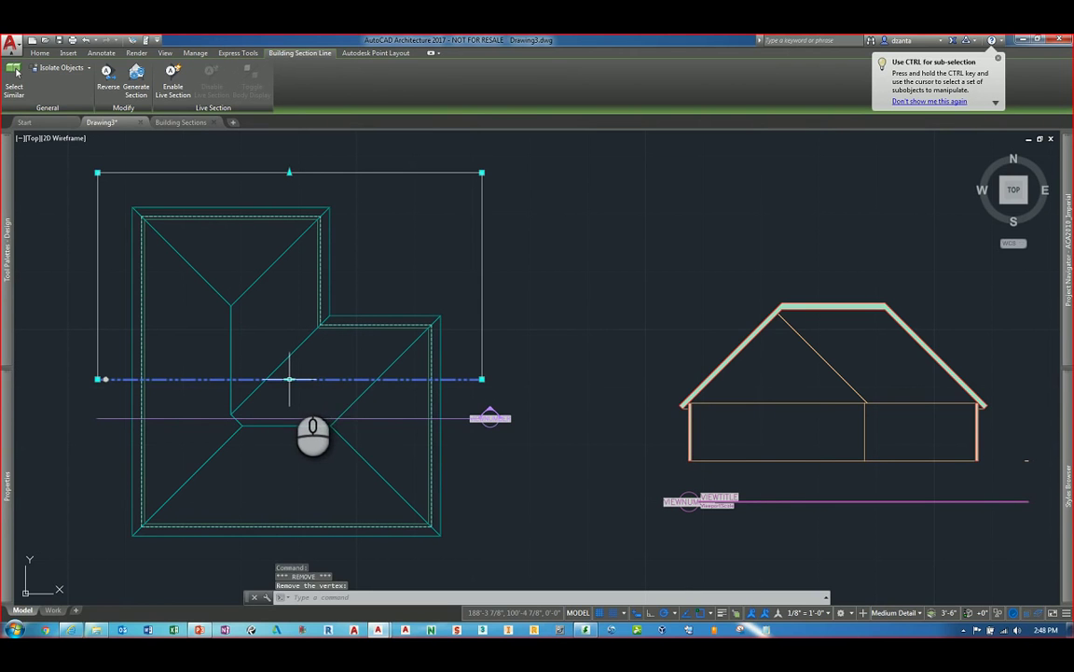
Add a parallel jog at the middle of the section line, dropping its left half below the lower ridge.
{"action": "mouse_move", "coordinate": [289, 379]}
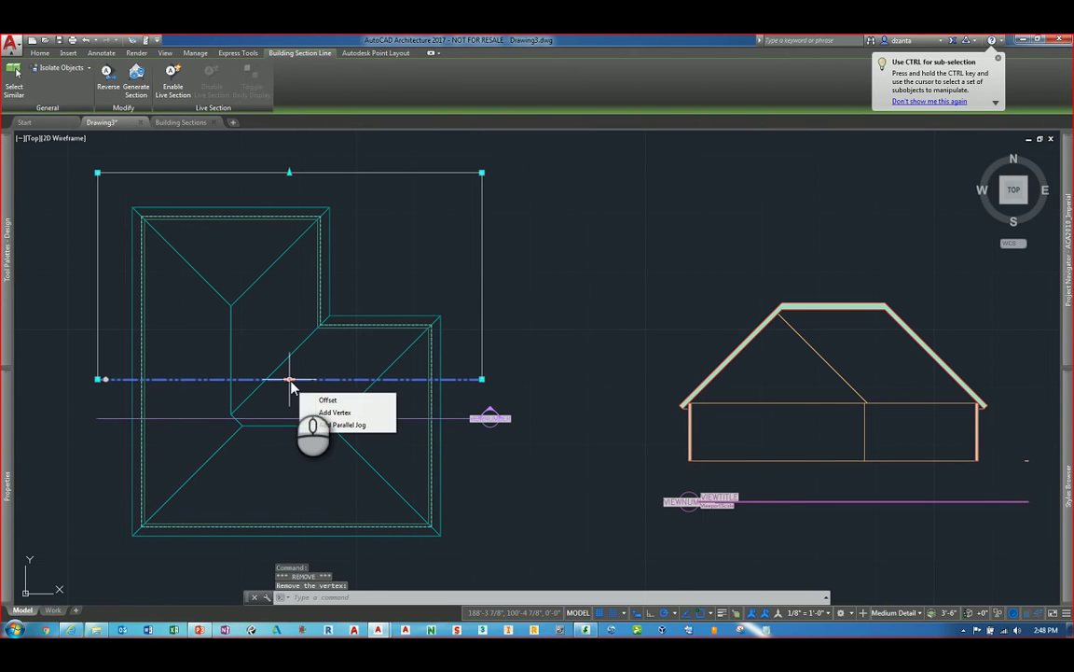
{"action": "left_click", "coordinate": [326, 425]}
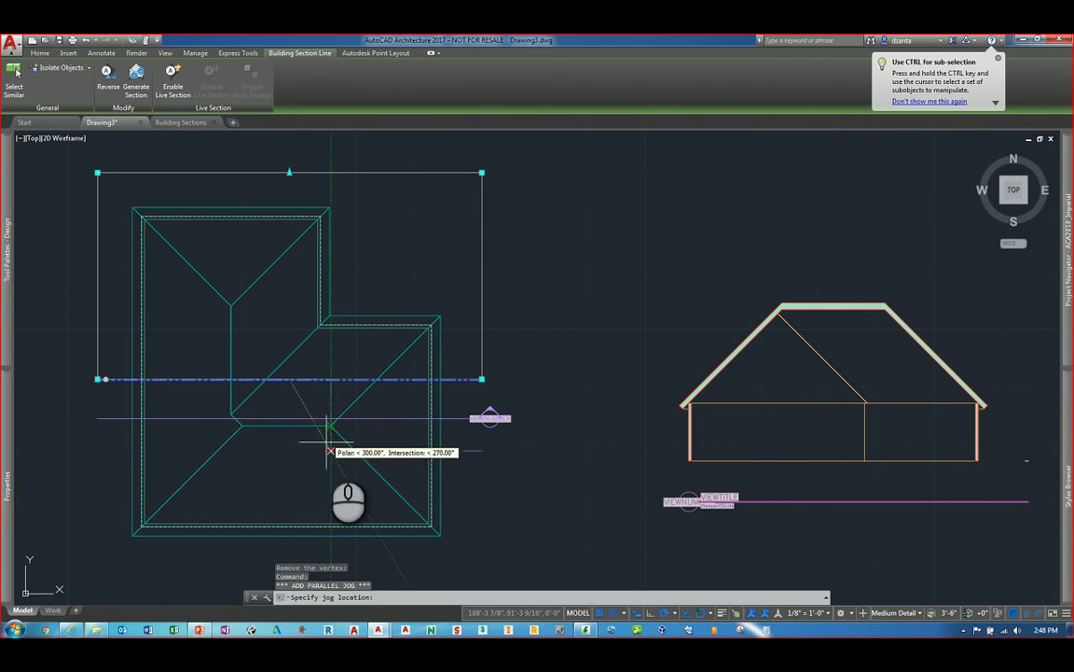
{"action": "left_click", "coordinate": [293, 487]}
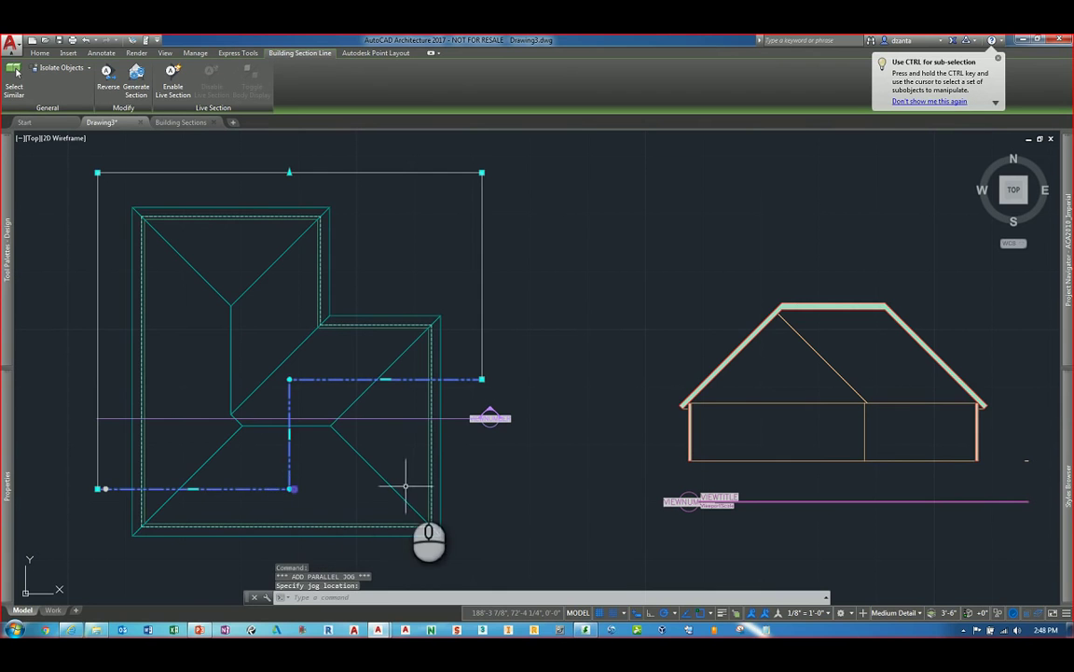
Offset the lower segment of the jogged section line 10'-5 3/8" downward, just outside the roof outline.
{"action": "mouse_move", "coordinate": [192, 488]}
{"action": "left_click", "coordinate": [231, 506]}
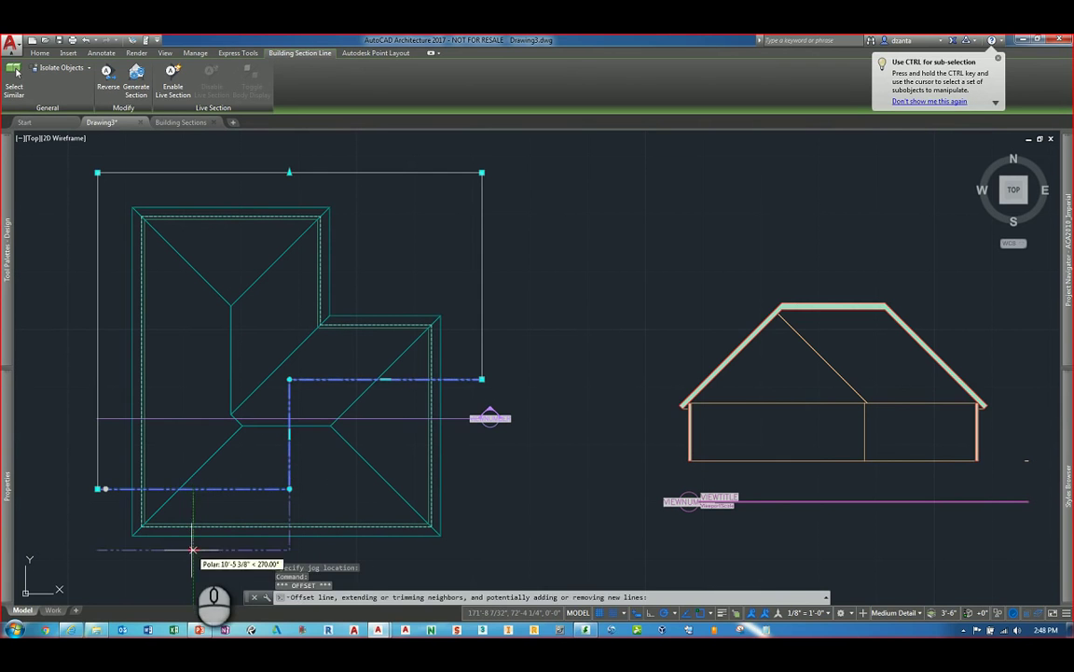
{"action": "left_click", "coordinate": [192, 550]}
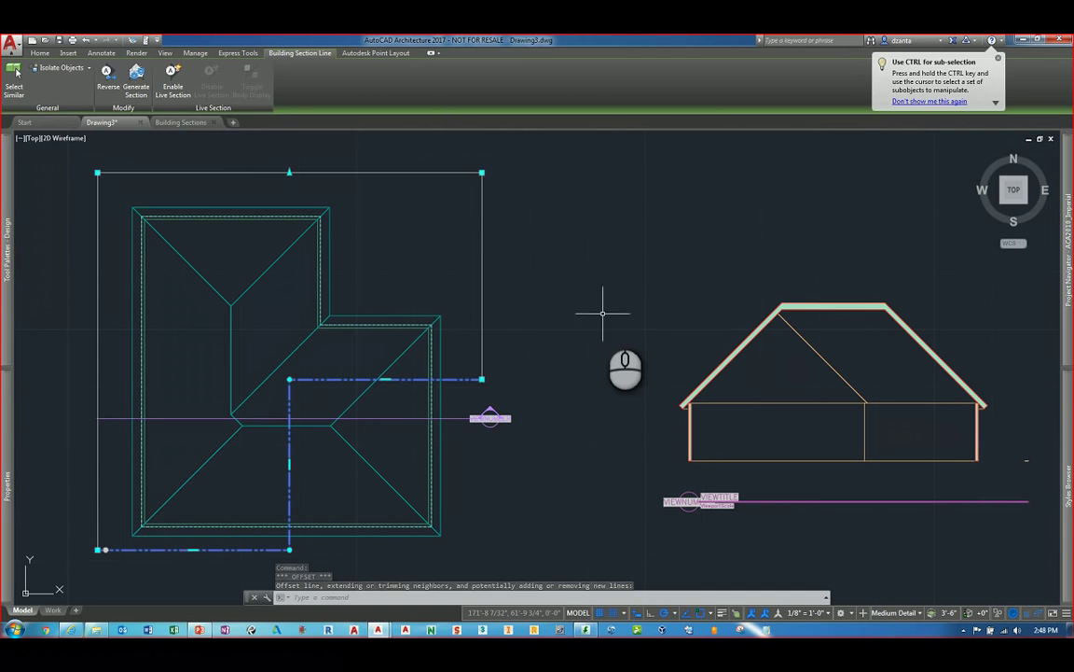
{"action": "key", "text": "Escape"}
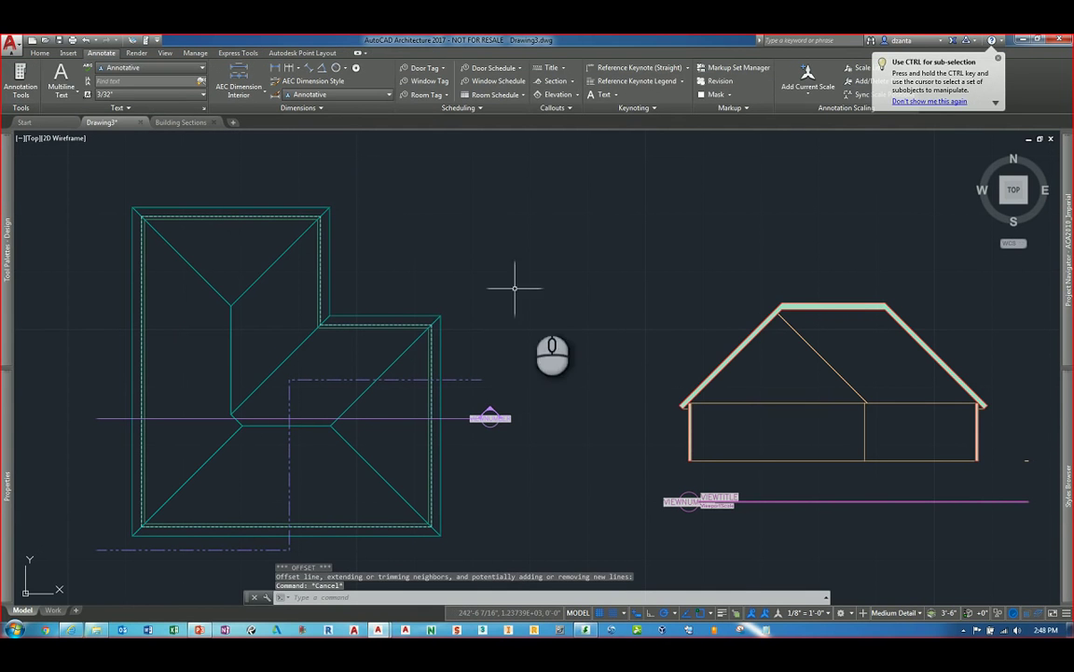
Refresh the generated 2D section of the house to match the jogged section line.
{"action": "left_click", "coordinate": [766, 323]}
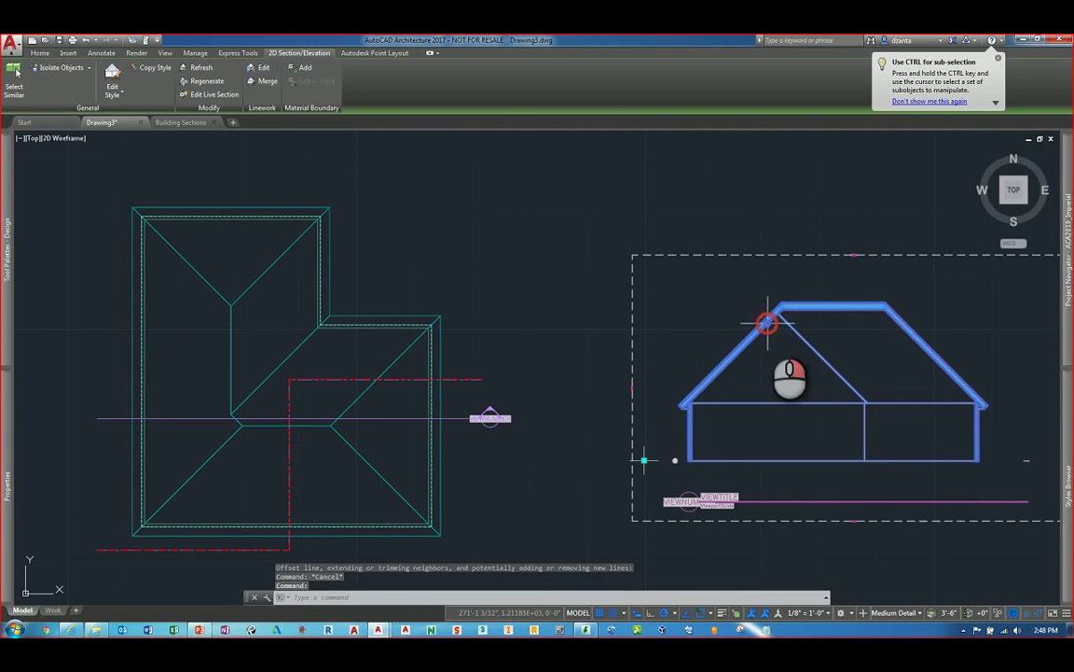
{"action": "right_click", "coordinate": [768, 323]}
{"action": "left_click", "coordinate": [806, 397]}
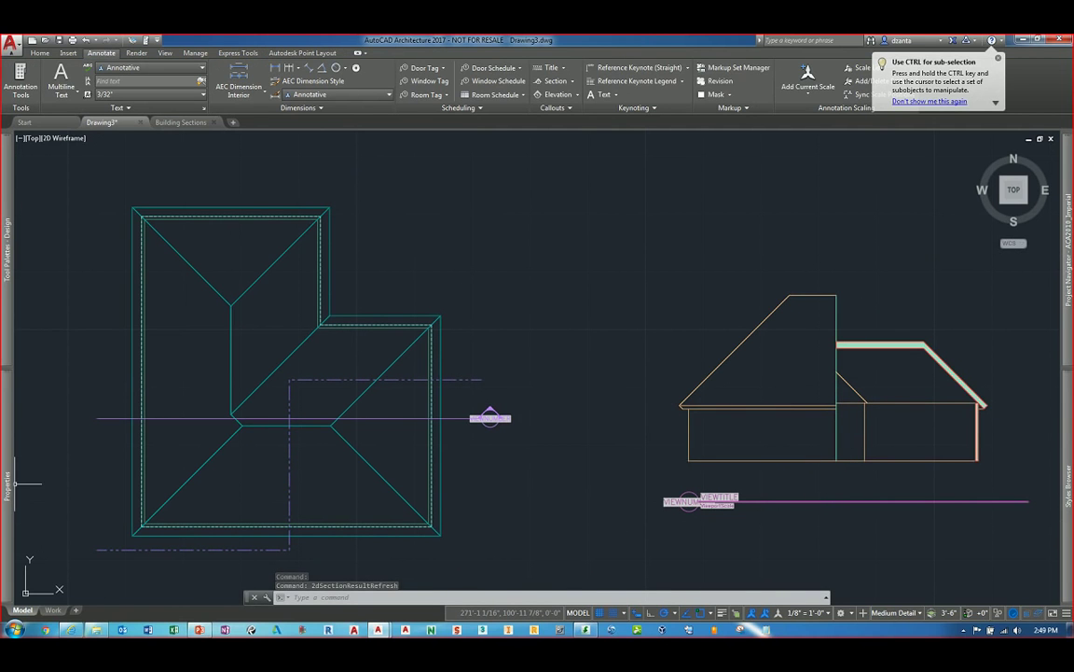
{"action": "left_click", "coordinate": [532, 363]}
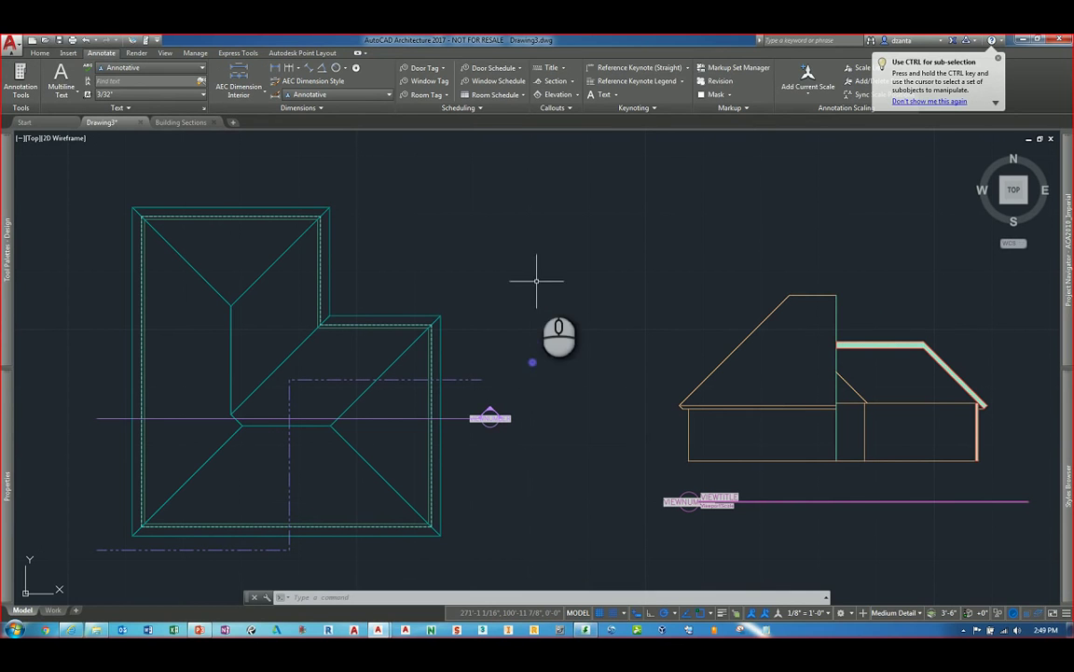
{"action": "left_click", "coordinate": [41, 54]}
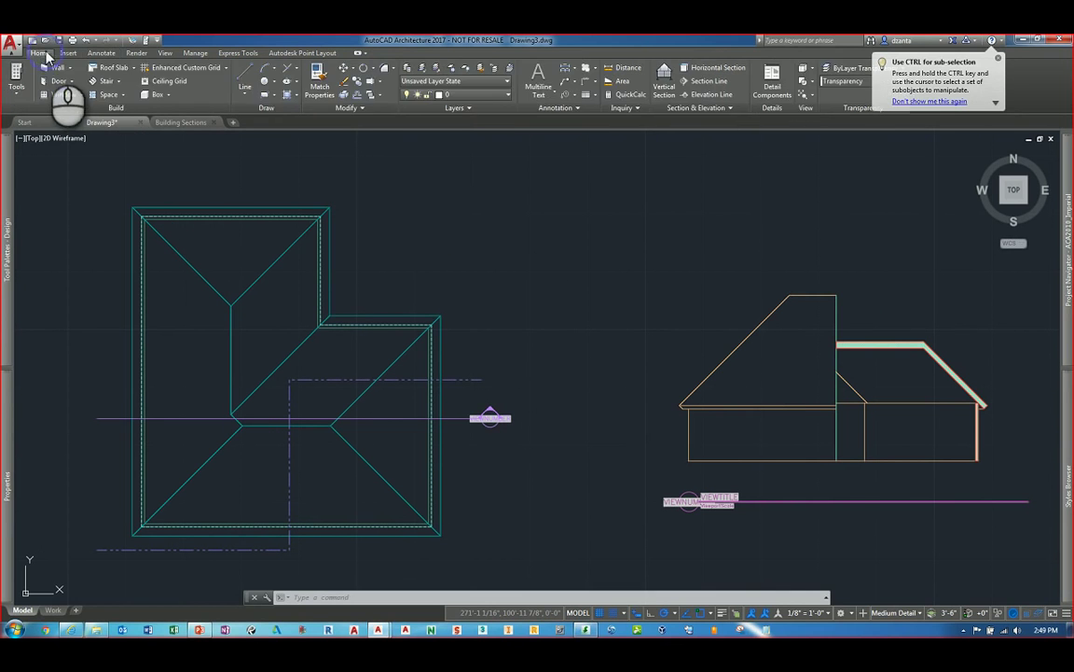
{"action": "left_click", "coordinate": [17, 87]}
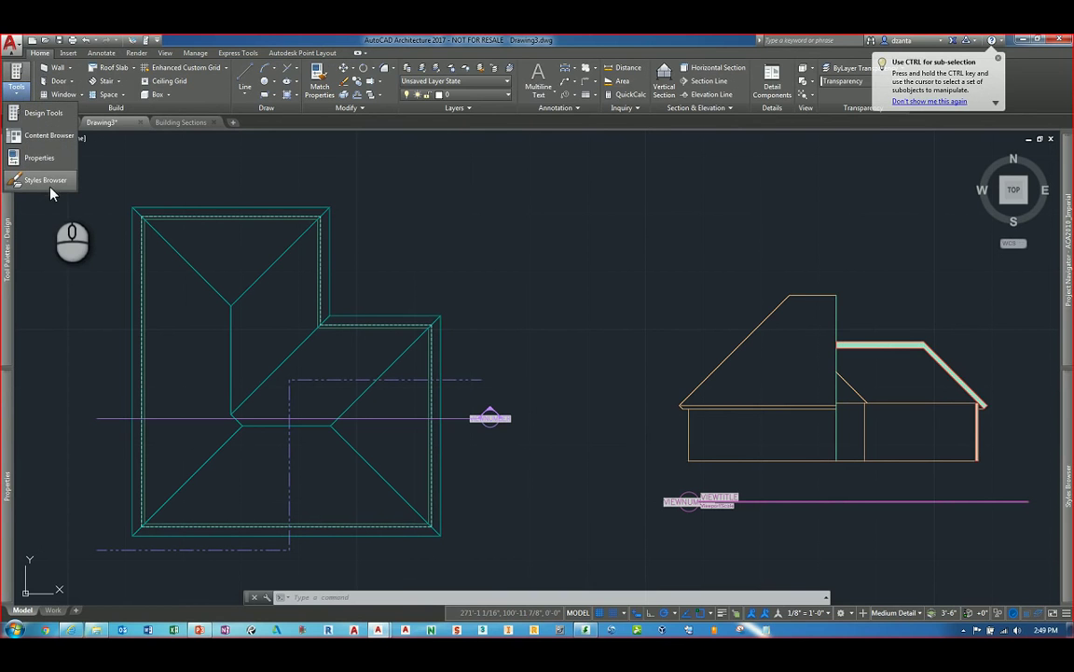
{"action": "left_click", "coordinate": [345, 194]}
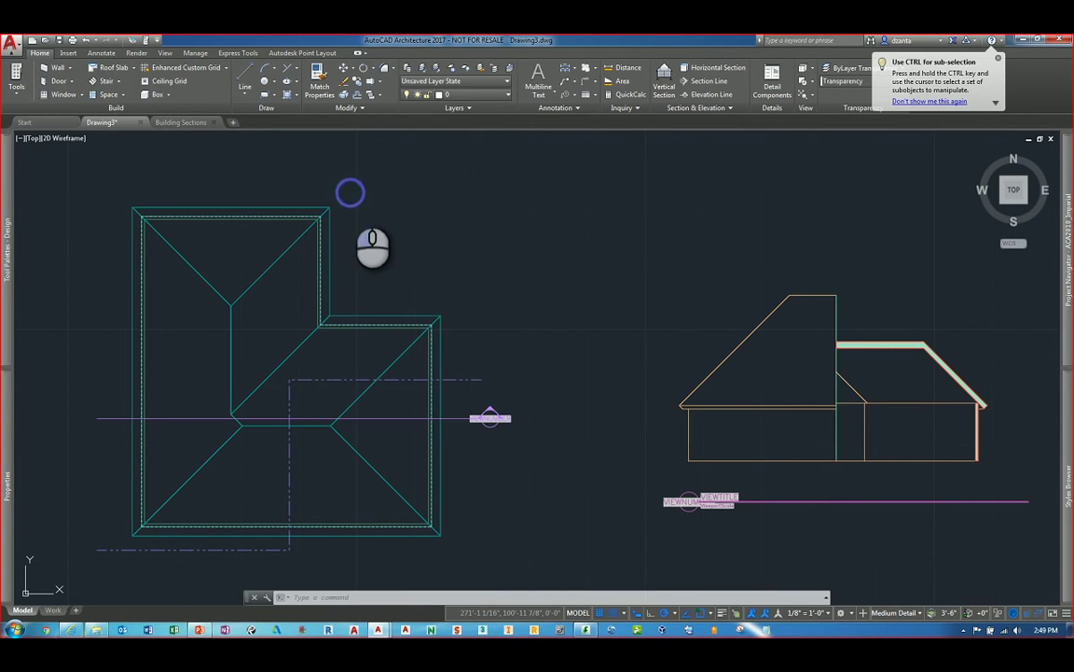
Open the Styles Browser over the drawing area and review its architectural, documentation and multi-purpose object types.
{"action": "mouse_move", "coordinate": [1070, 489]}
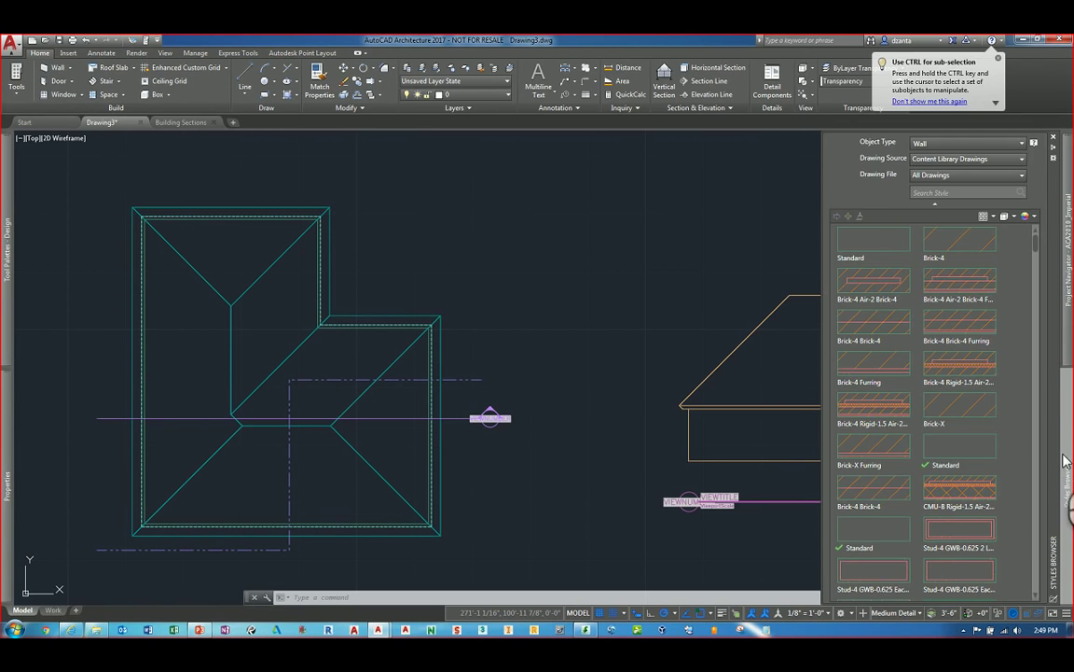
{"action": "mouse_move", "coordinate": [1057, 429]}
{"action": "left_mouse_down"}
{"action": "mouse_move", "coordinate": [647, 405]}
{"action": "mouse_move", "coordinate": [681, 396]}
{"action": "left_mouse_up"}
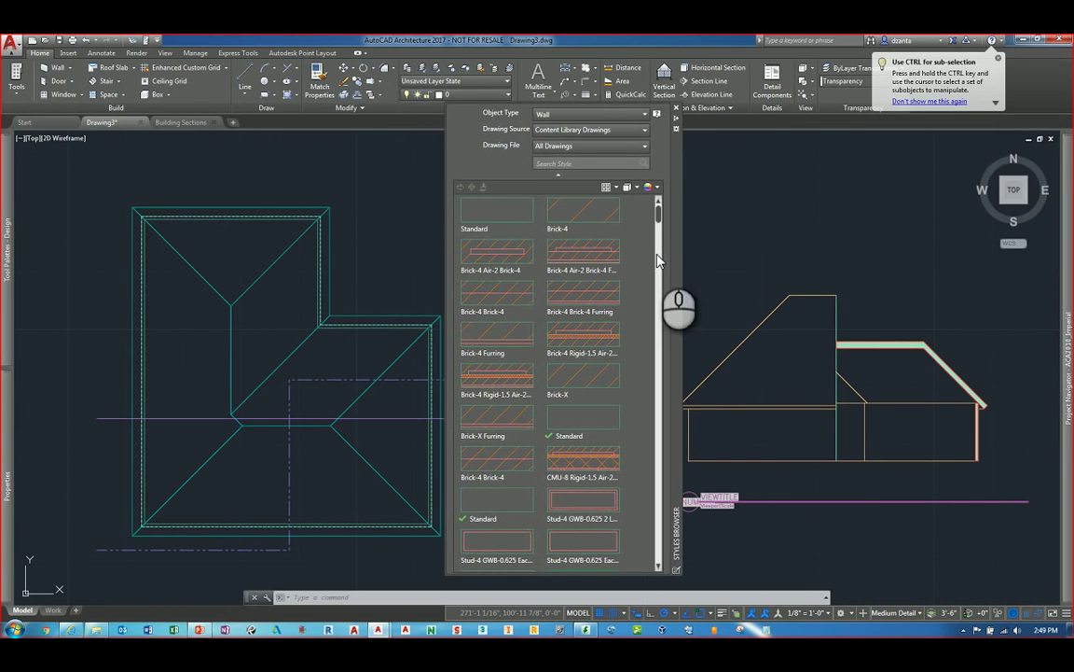
{"action": "left_click", "coordinate": [629, 114]}
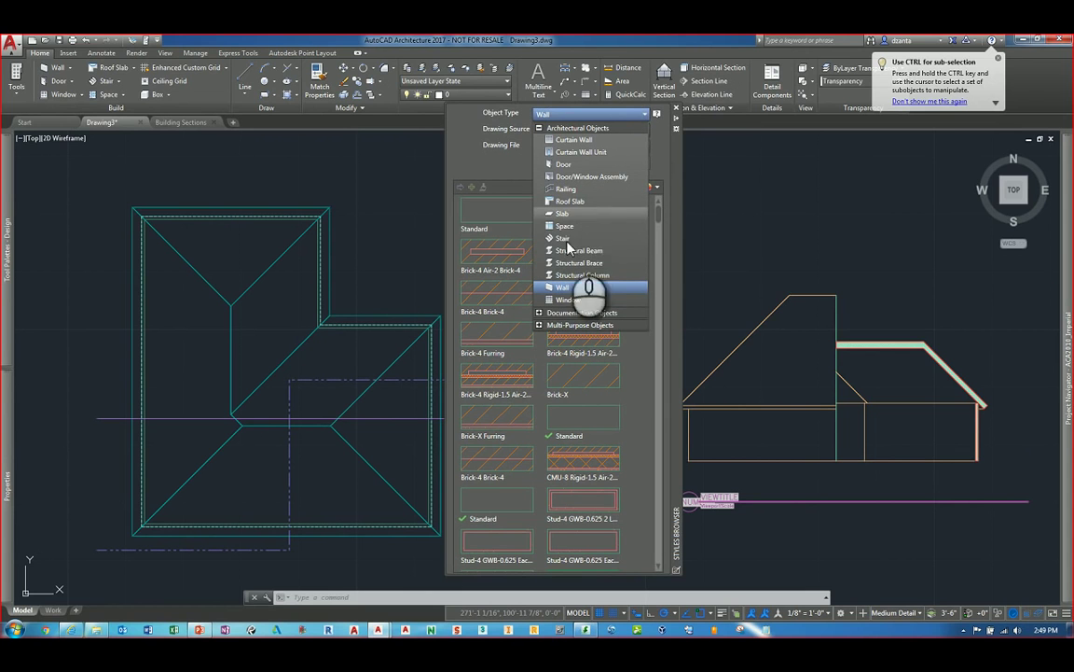
{"action": "left_click", "coordinate": [538, 311]}
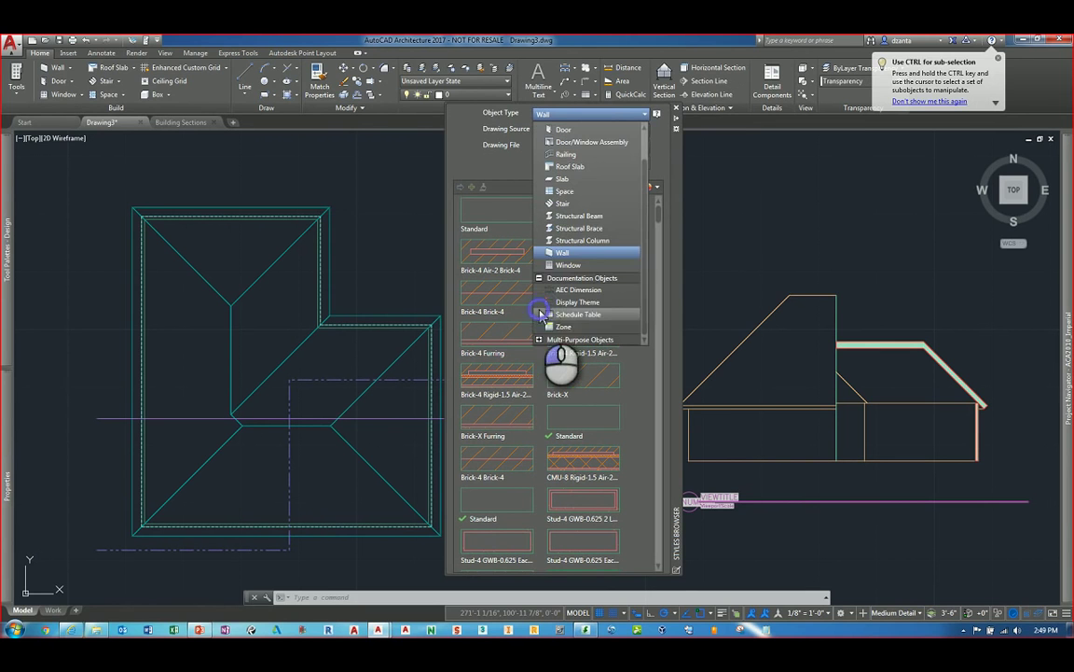
{"action": "left_click", "coordinate": [539, 338]}
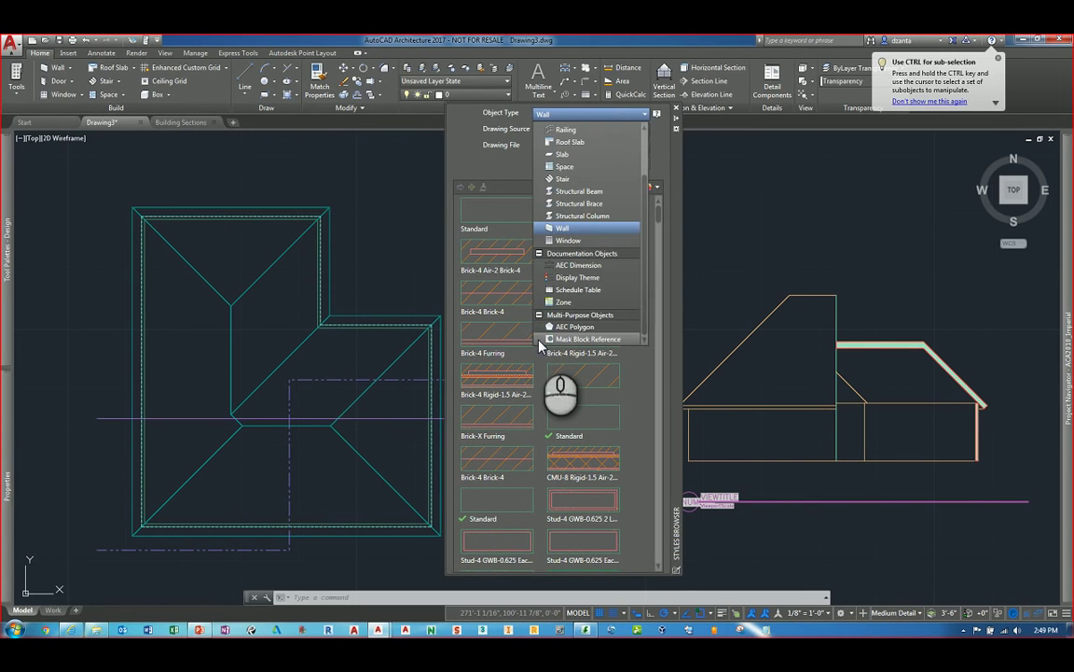
{"action": "left_click", "coordinate": [471, 177]}
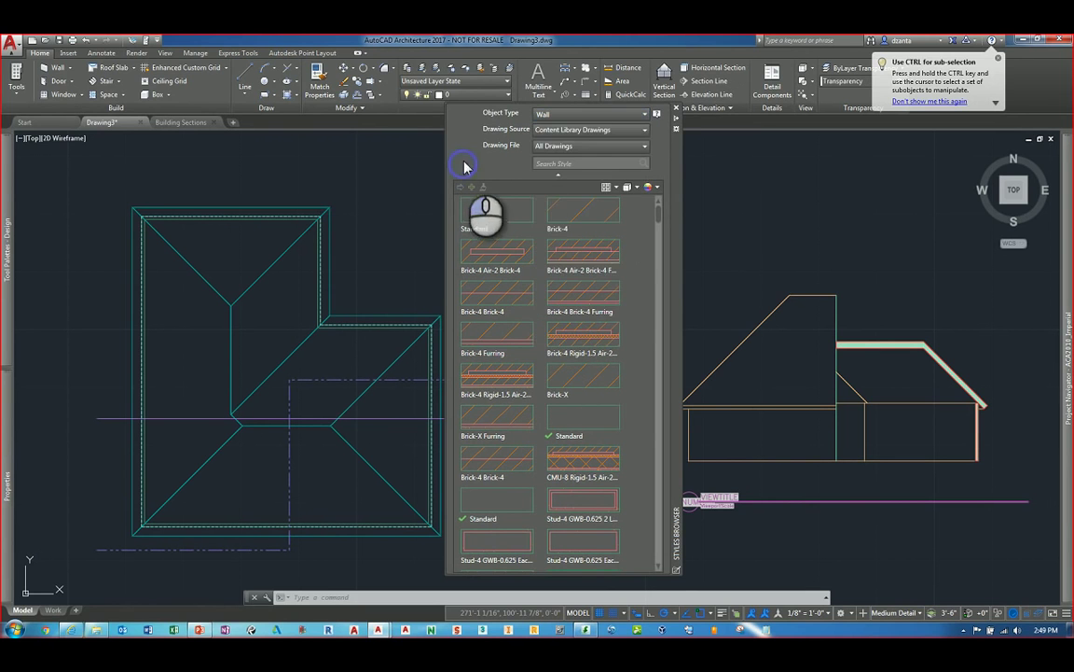
Review the Styles Browser's drawing sources and drawing files, and open the Content Drawings Library manager.
{"action": "left_click", "coordinate": [576, 130]}
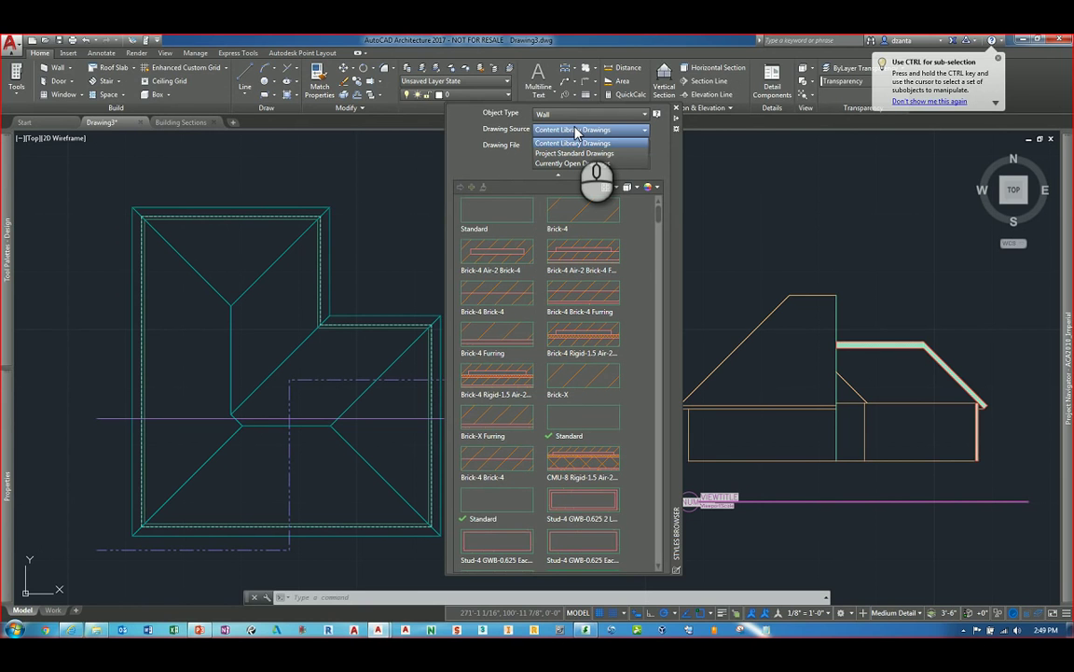
{"action": "left_click", "coordinate": [575, 130]}
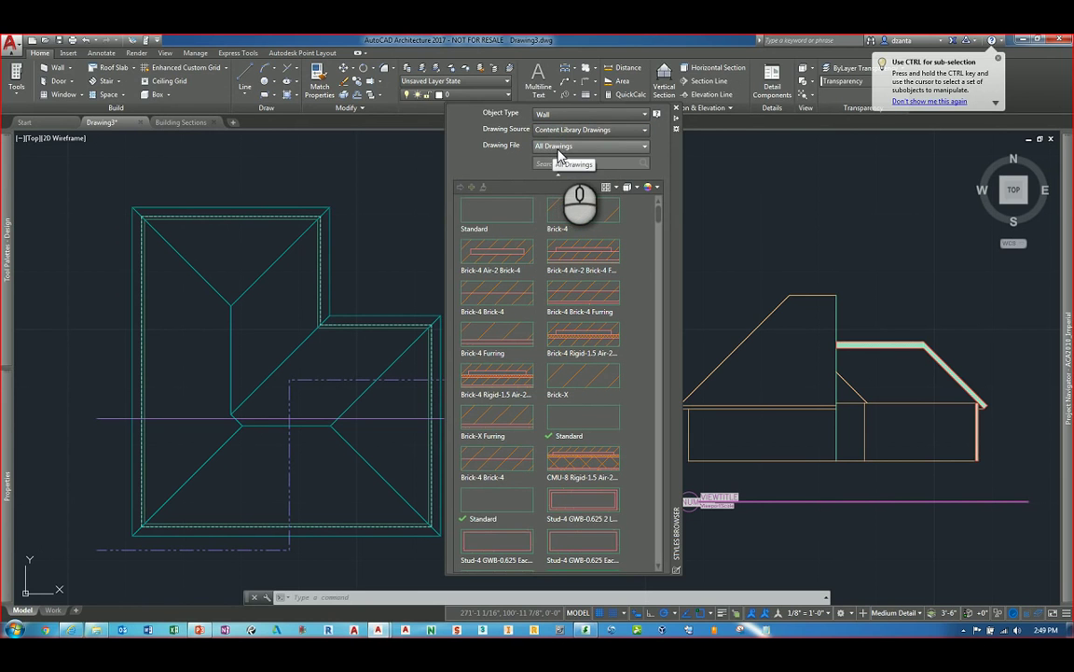
{"action": "left_click", "coordinate": [570, 147]}
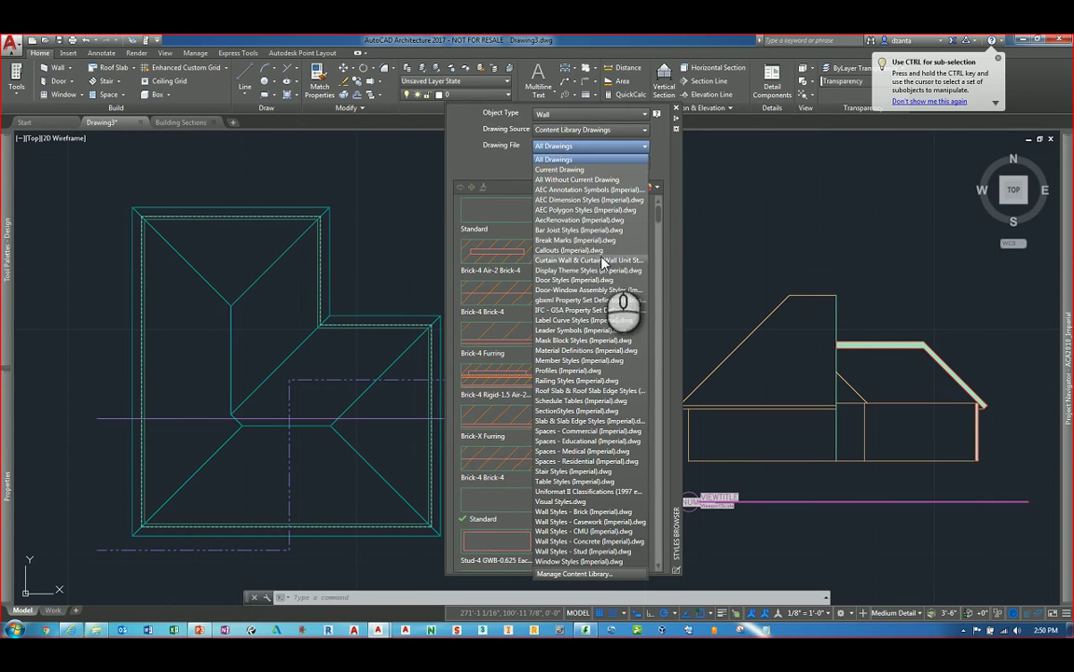
{"action": "left_click", "coordinate": [588, 573]}
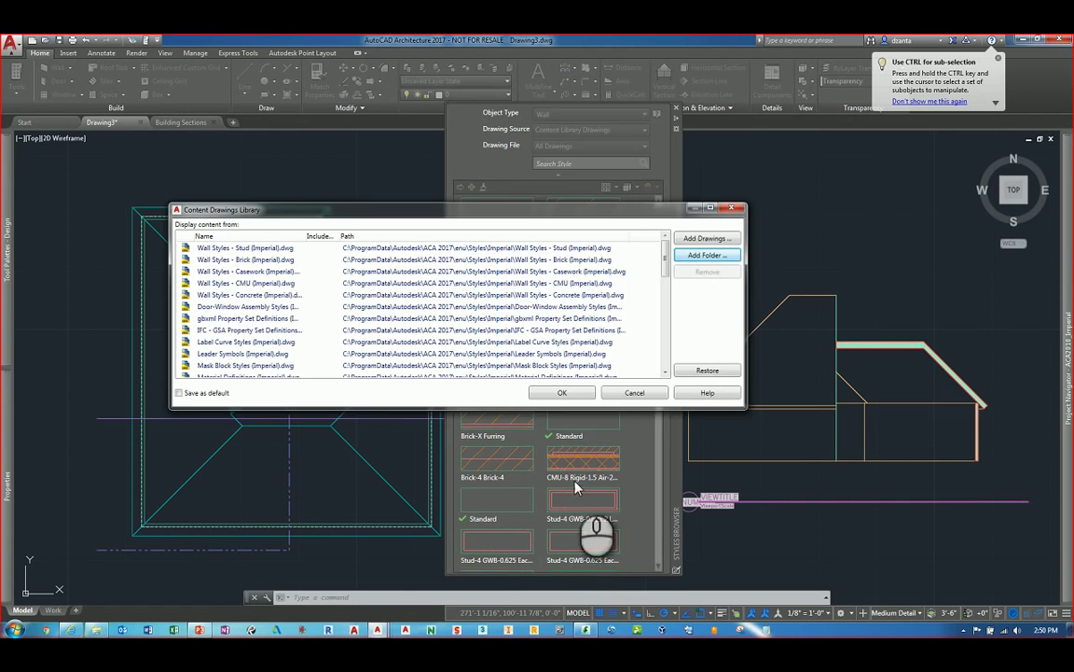
{"action": "left_click_drag", "start_coordinate": [508, 211], "coordinate": [589, 226]}
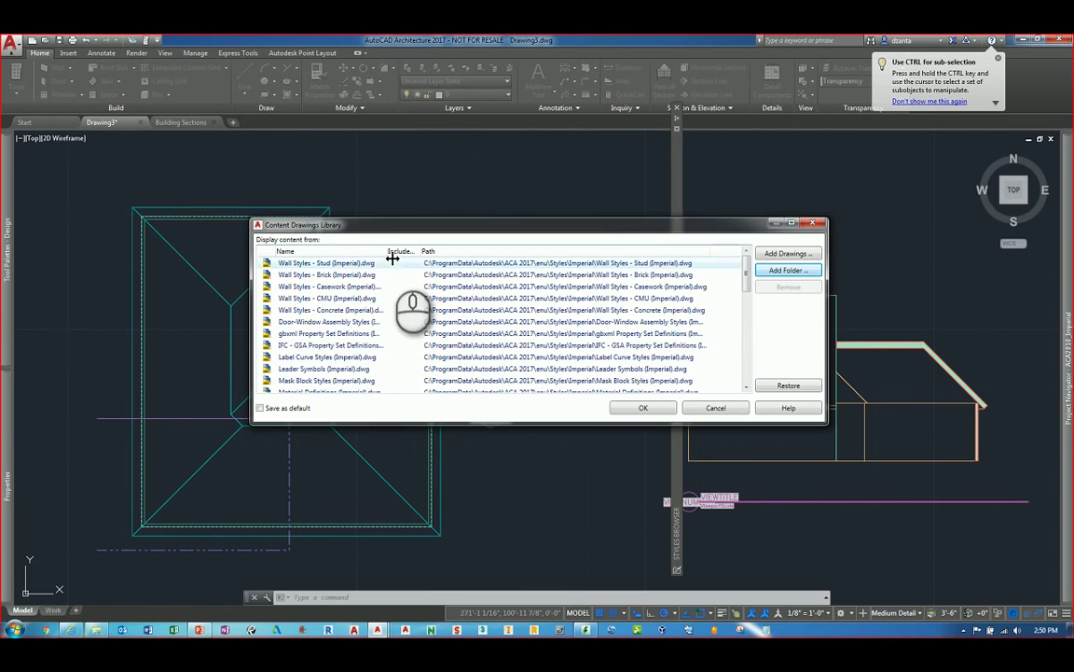
Try selecting multiple drawings to add to the content library, from AEC Polygon Styles through Door Styles, and cancel the selection.
{"action": "left_click", "coordinate": [784, 252]}
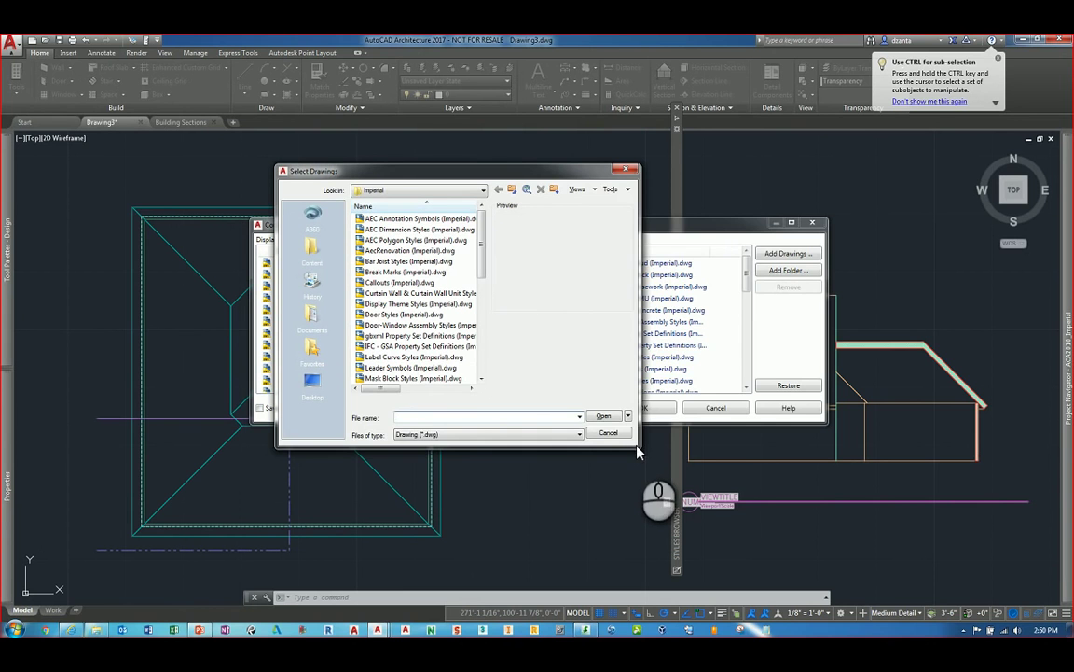
{"action": "left_click_drag", "start_coordinate": [635, 446], "coordinate": [756, 521]}
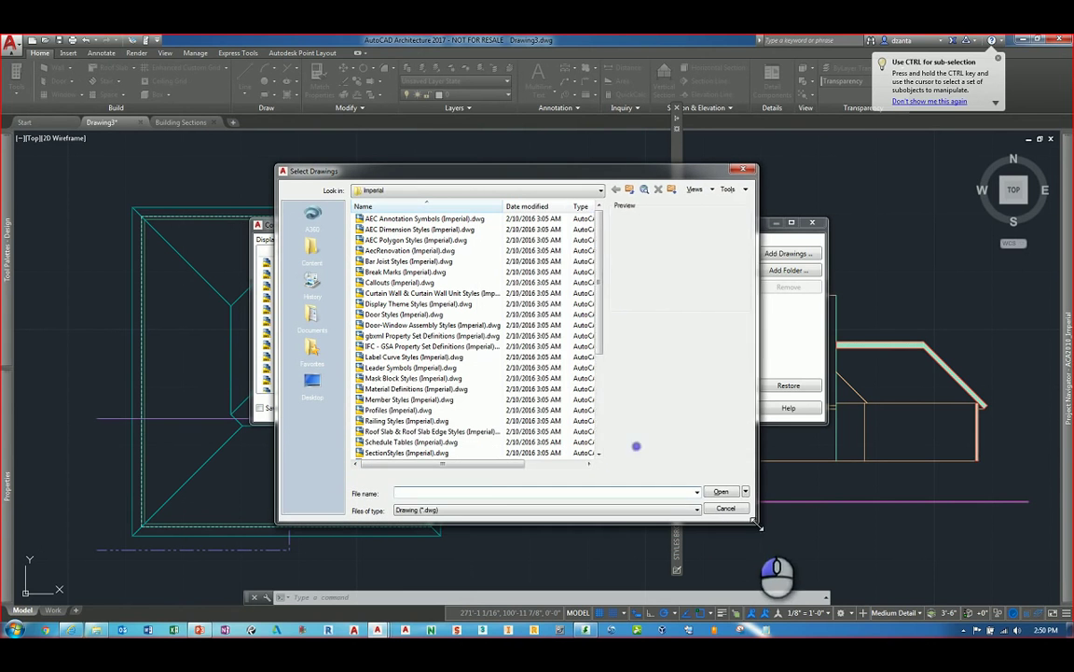
{"action": "left_click", "coordinate": [439, 305]}
{"action": "left_click", "coordinate": [415, 261], "text": "ctrl"}
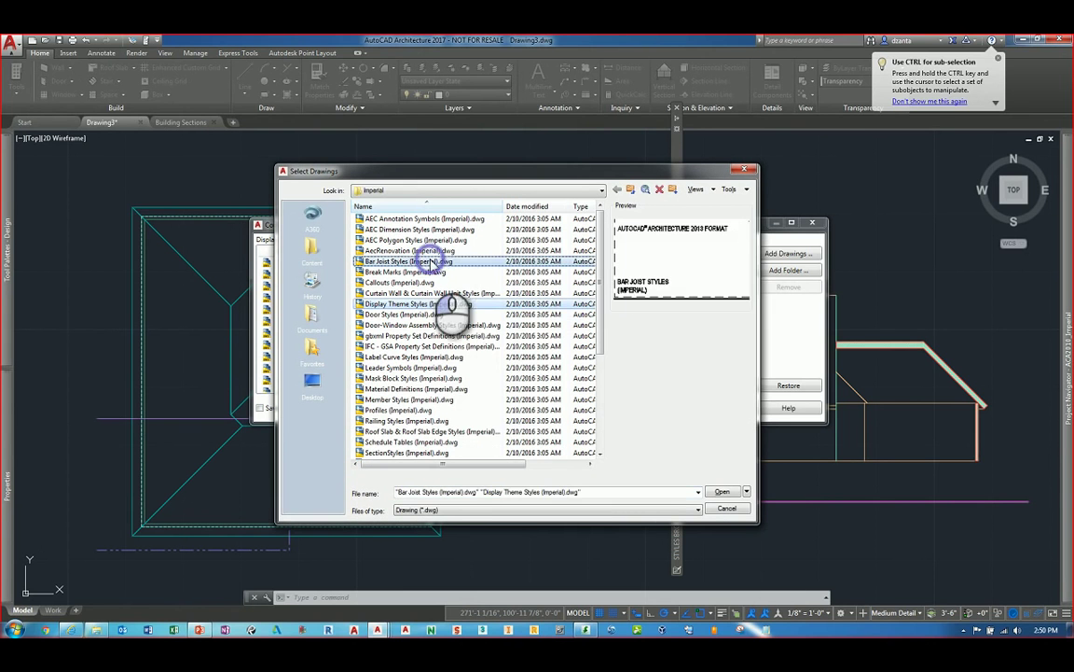
{"action": "left_click", "coordinate": [428, 357], "text": "ctrl"}
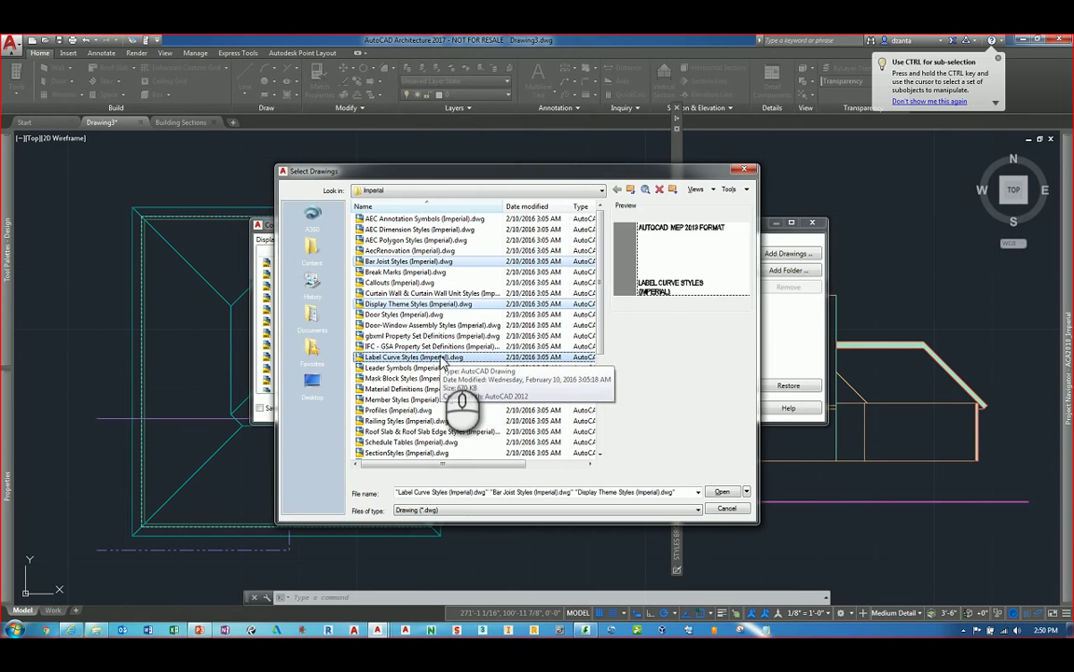
{"action": "left_click", "coordinate": [410, 240]}
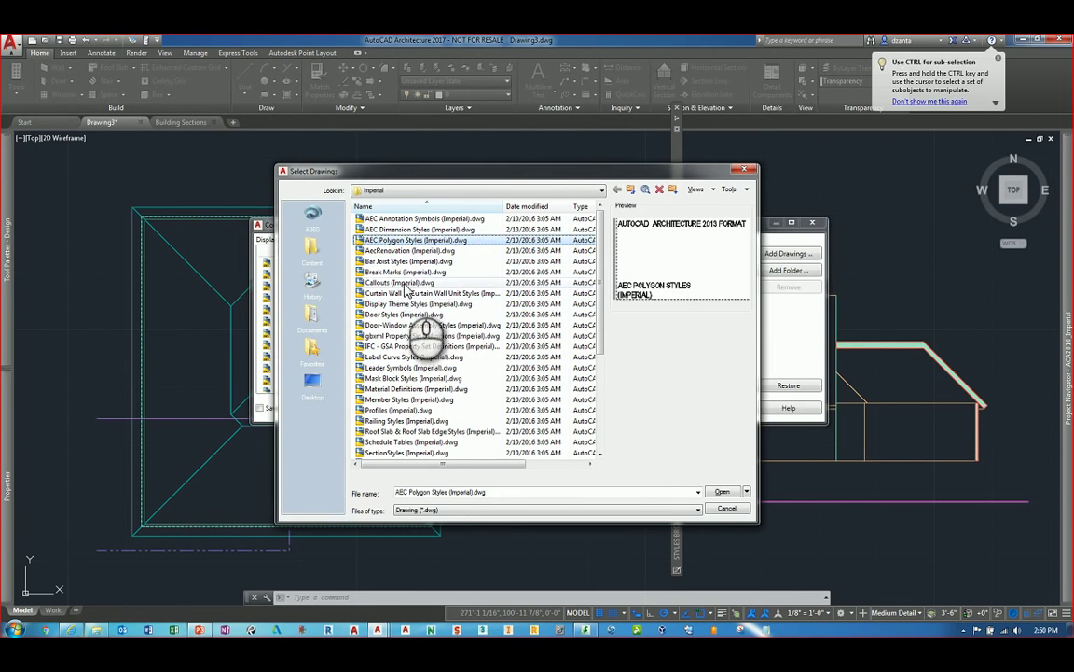
{"action": "left_click", "coordinate": [406, 315], "text": "shift"}
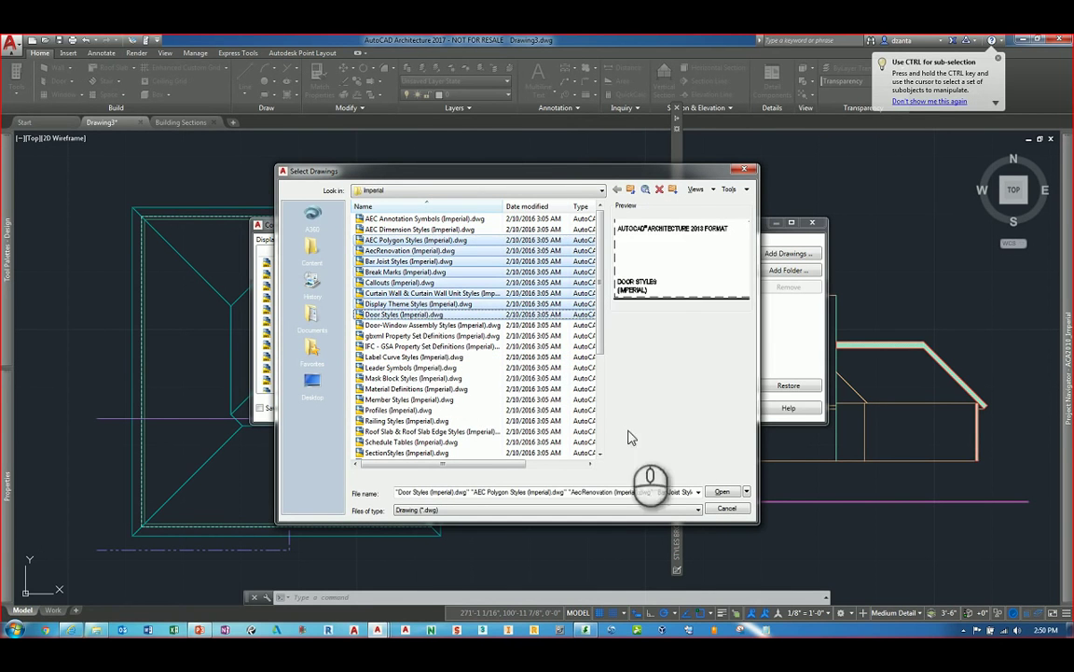
{"action": "left_click", "coordinate": [726, 509]}
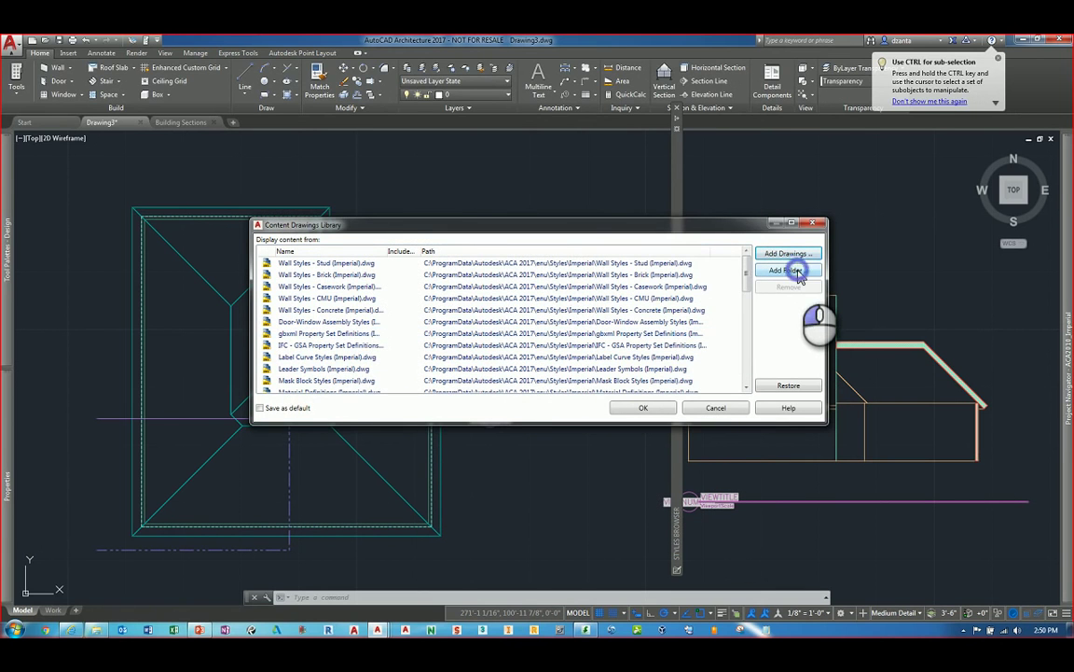
Browse the Styles Imperial folder and the A360 drive as possible content folders, and dismiss the library manager without adding any.
{"action": "left_click", "coordinate": [798, 272]}
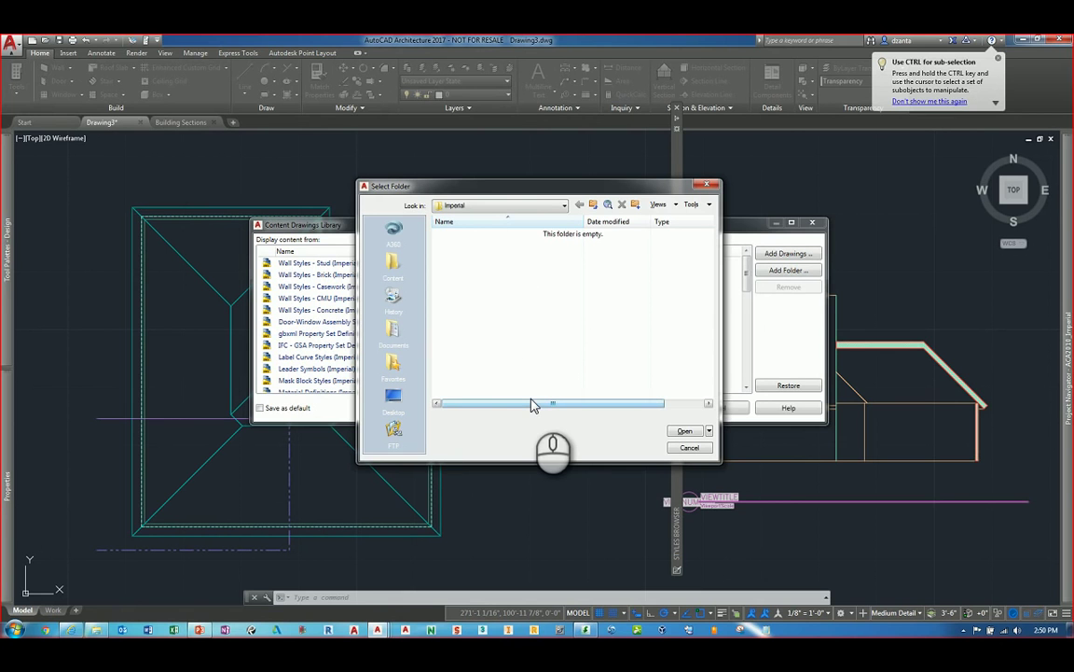
{"action": "left_click", "coordinate": [393, 263]}
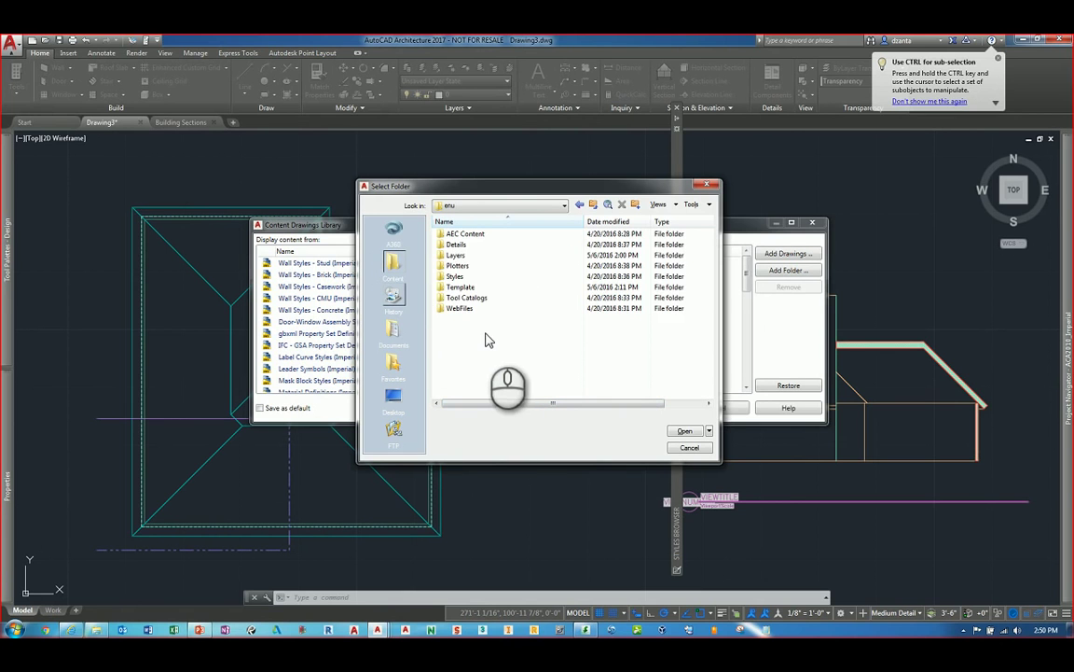
{"action": "double_click", "coordinate": [472, 277]}
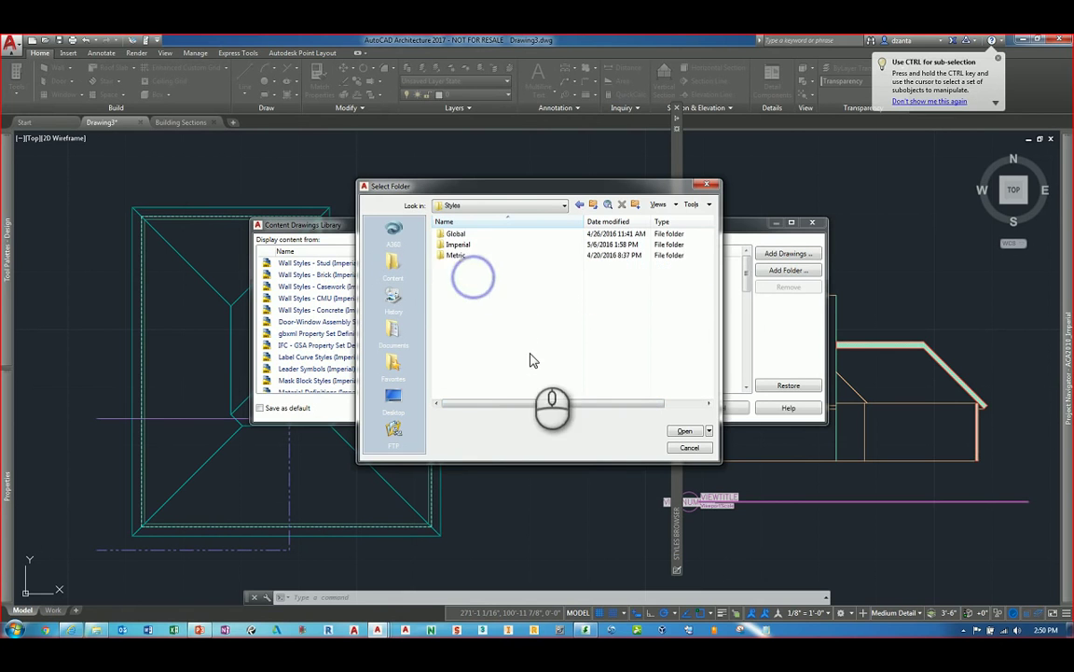
{"action": "double_click", "coordinate": [462, 244]}
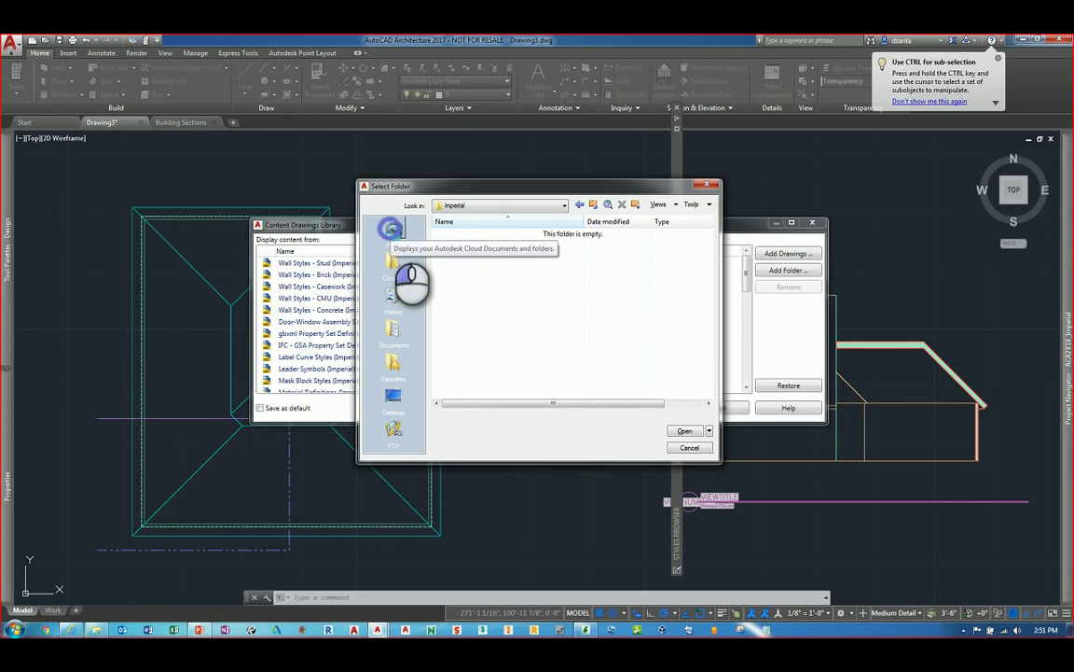
{"action": "left_click", "coordinate": [391, 230]}
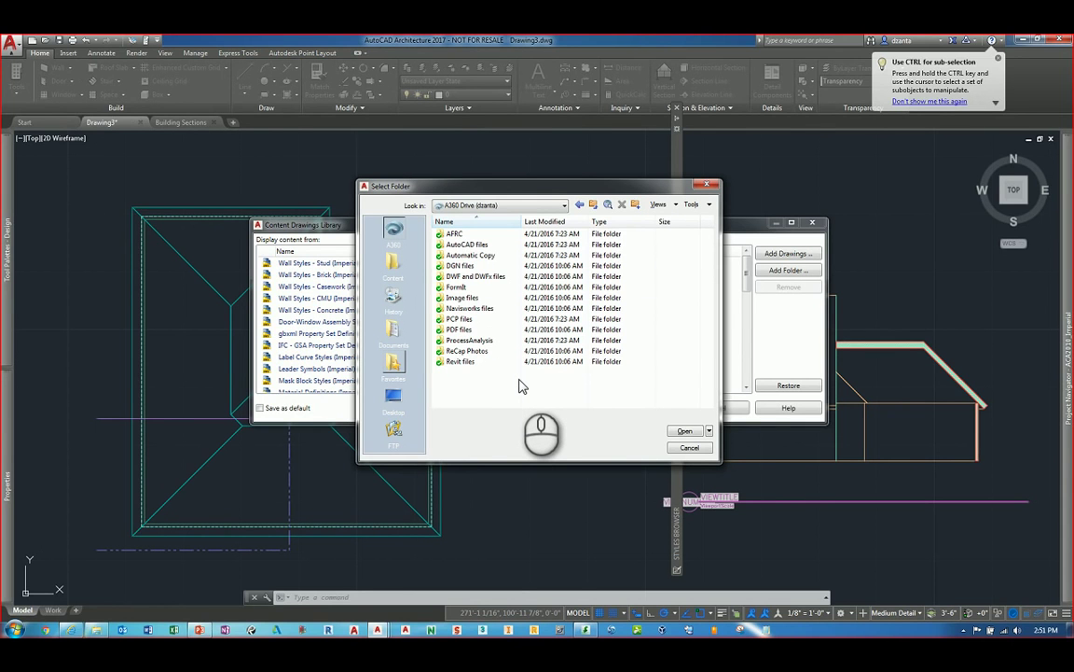
{"action": "left_click", "coordinate": [688, 448]}
{"action": "left_click", "coordinate": [713, 407]}
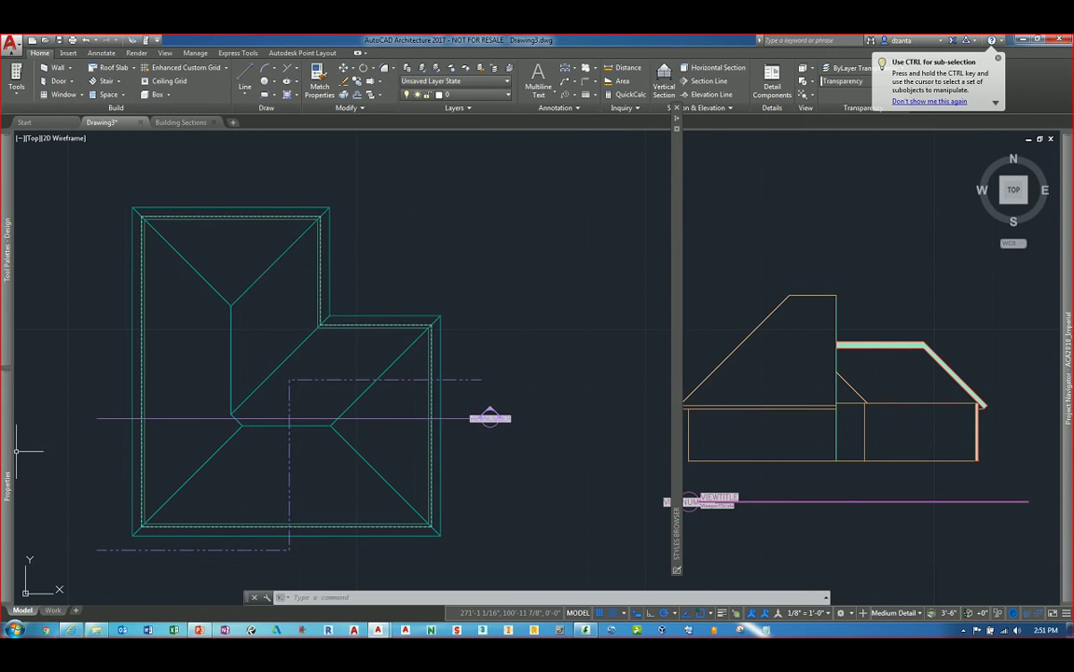
Offset the horizontal eave edge of the roof's right wing about 5'-8" outward in plan.
{"action": "middle_click_drag", "start_coordinate": [16, 452], "coordinate": [152, 449]}
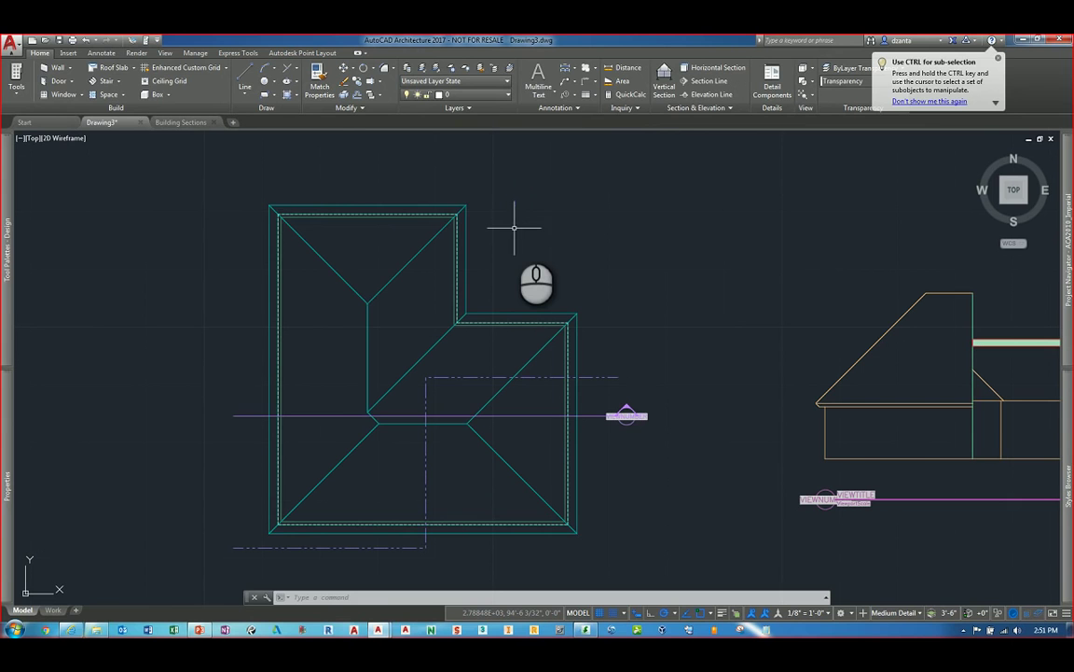
{"action": "left_click", "coordinate": [464, 205]}
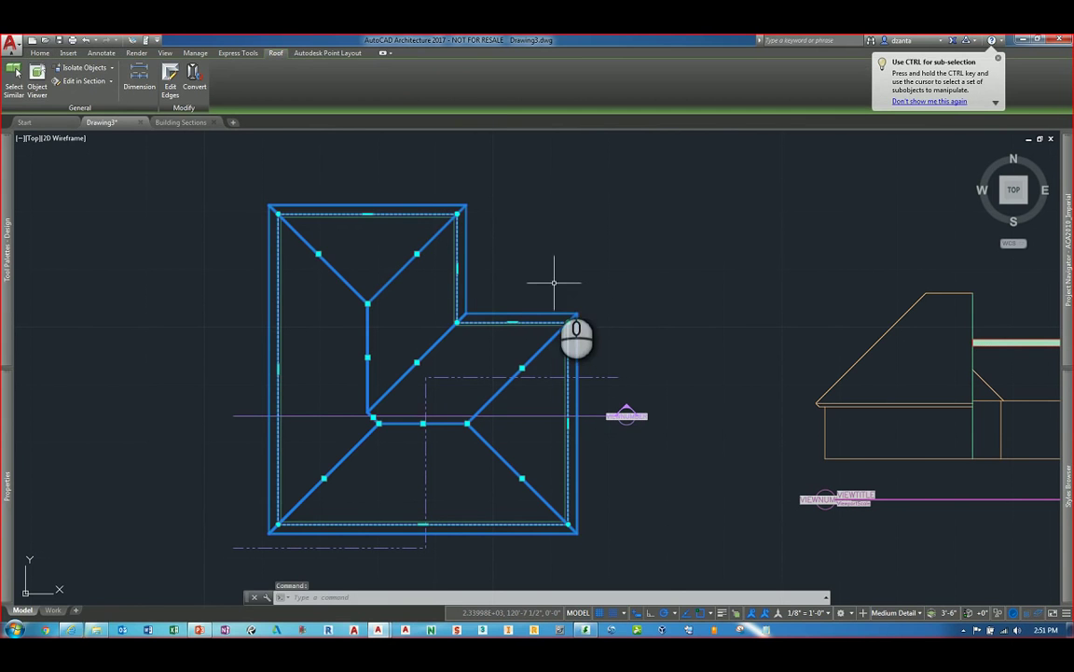
{"action": "mouse_move", "coordinate": [513, 323]}
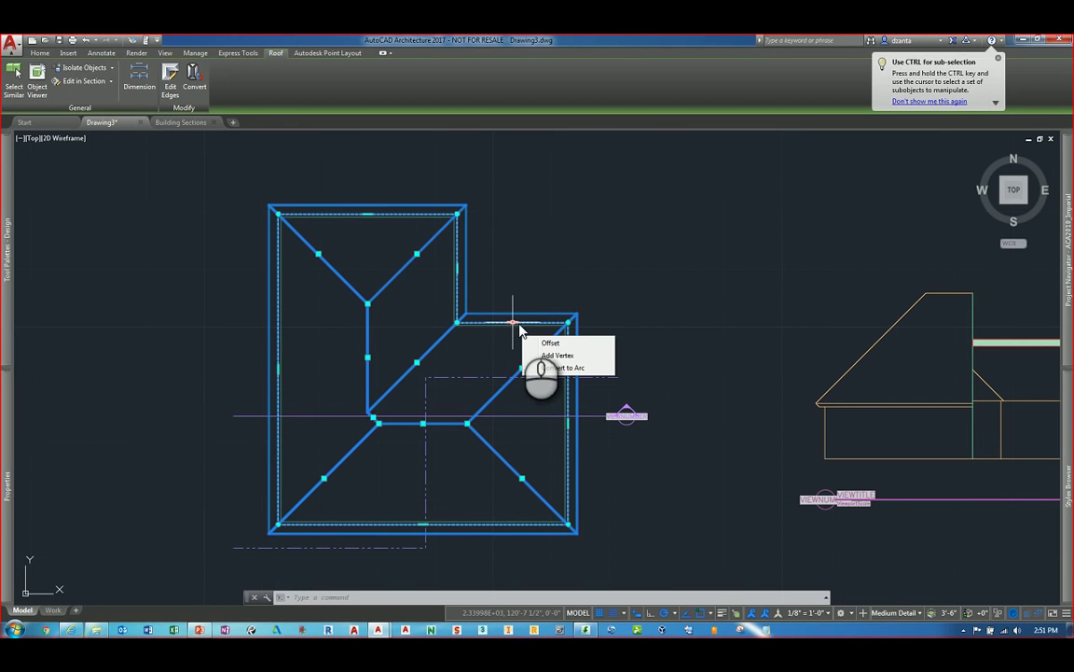
{"action": "left_click", "coordinate": [549, 343]}
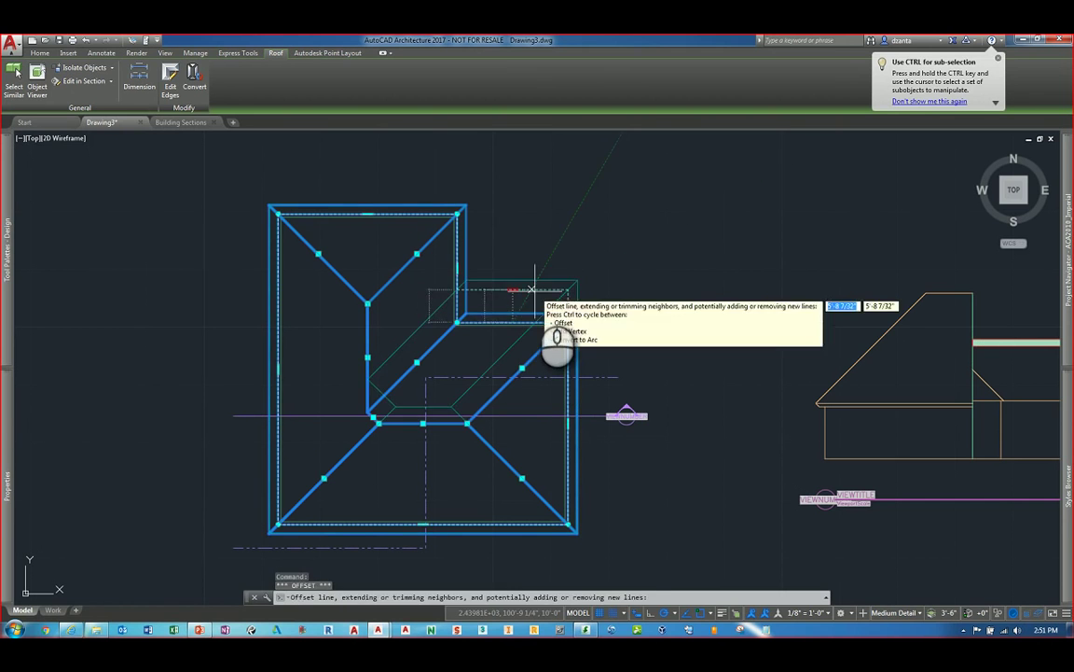
Add a vertex pulling the middle of the offset roof edge outward into a point, and remove that vertex again.
{"action": "mouse_move", "coordinate": [512, 289]}
{"action": "left_click", "coordinate": [545, 320]}
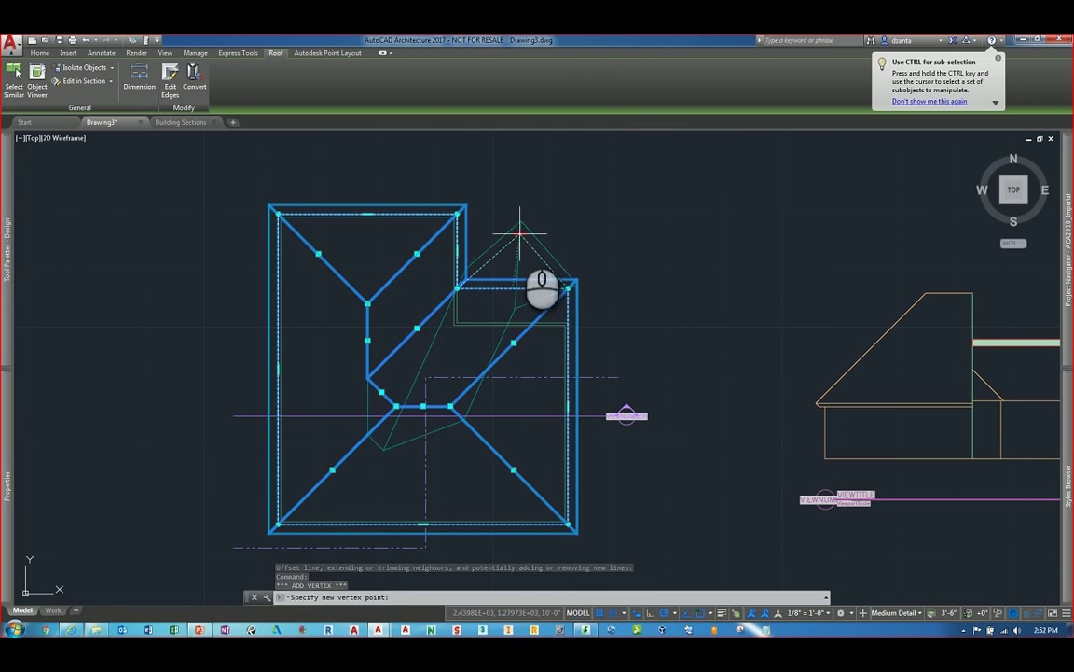
{"action": "left_click", "coordinate": [528, 228]}
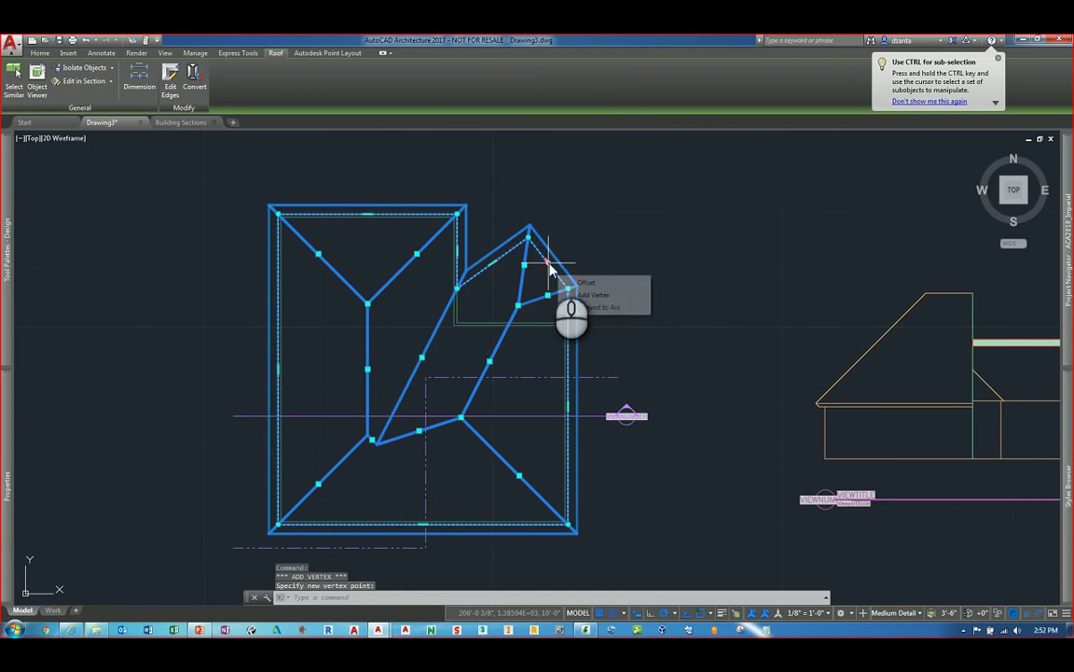
{"action": "mouse_move", "coordinate": [529, 237]}
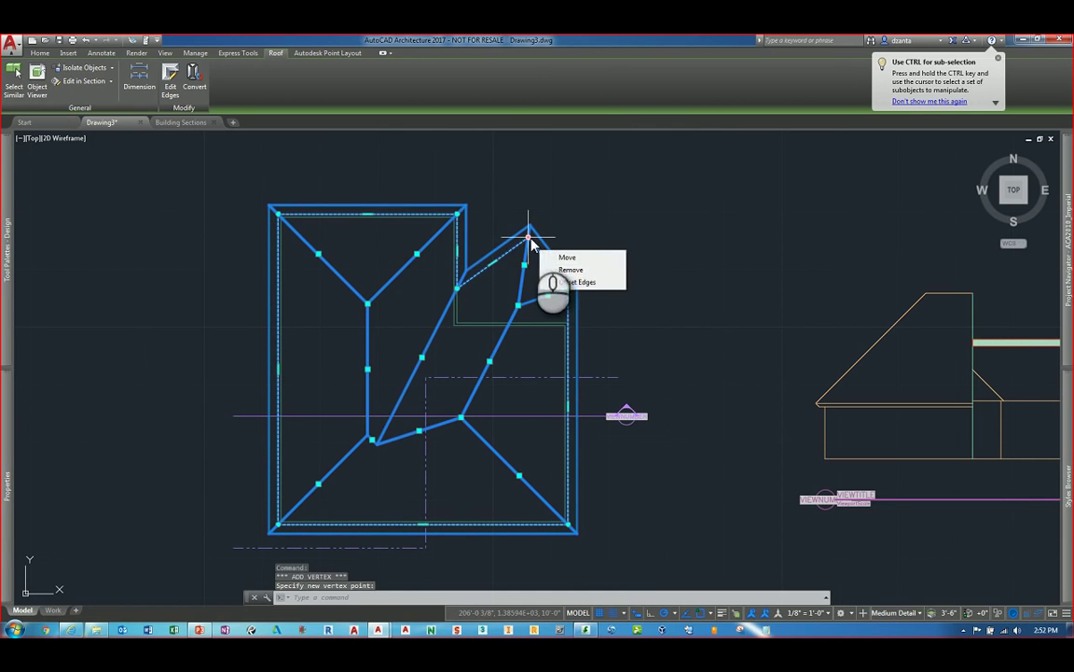
{"action": "left_click", "coordinate": [570, 269]}
Convert the right wing's horizontal roof edge to an arc bulging outward, and convert that edge back to a line.
{"action": "mouse_move", "coordinate": [514, 291]}
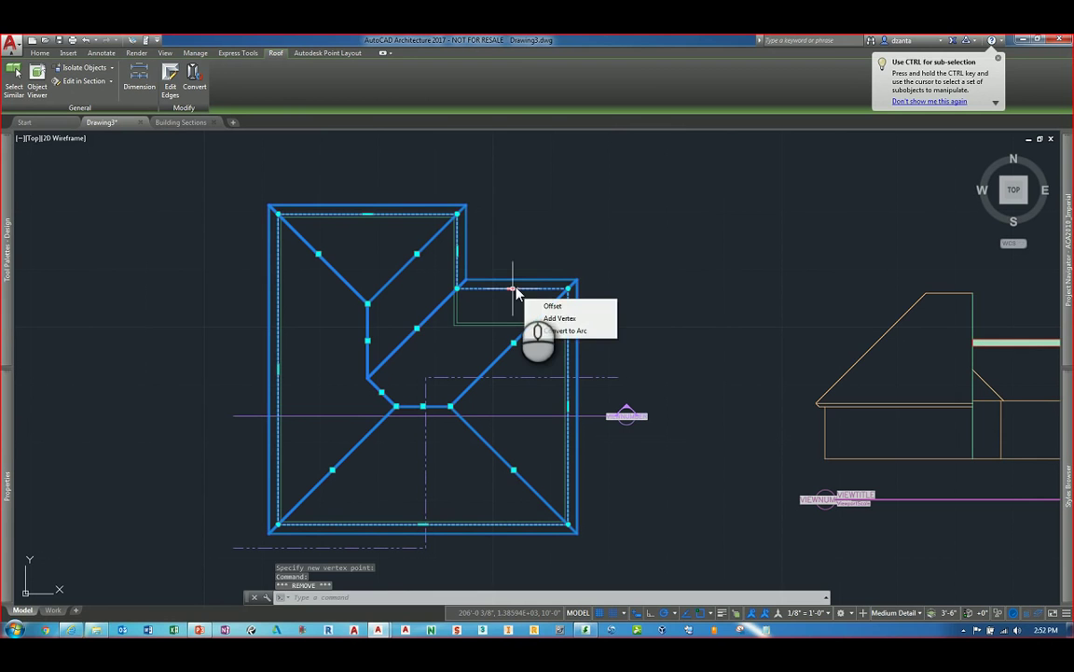
{"action": "left_click", "coordinate": [565, 330]}
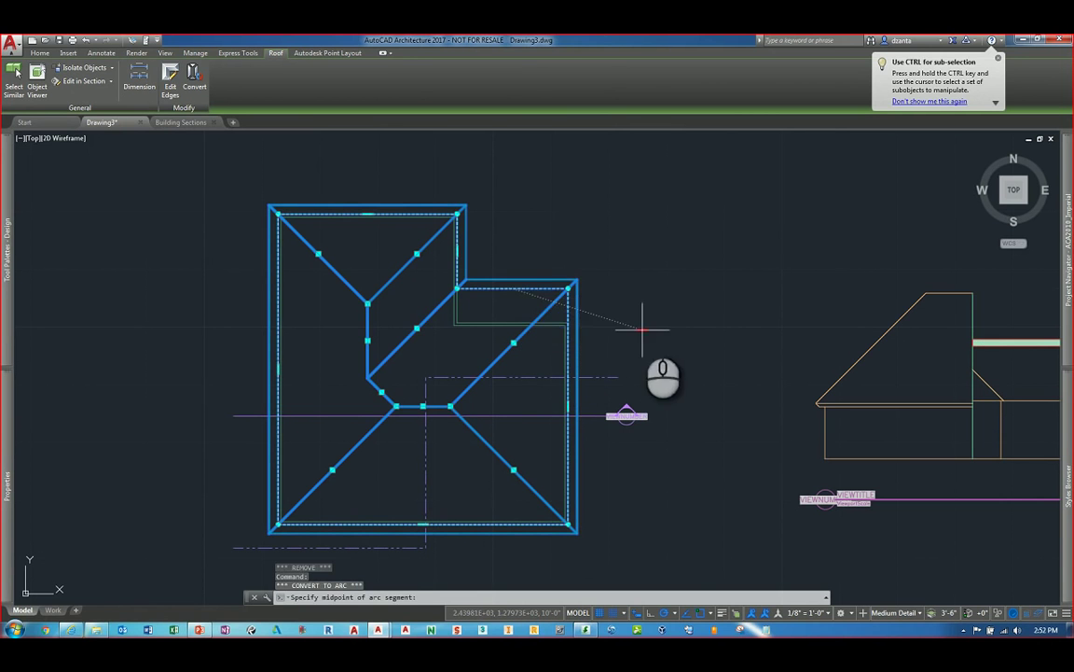
{"action": "left_click", "coordinate": [525, 271]}
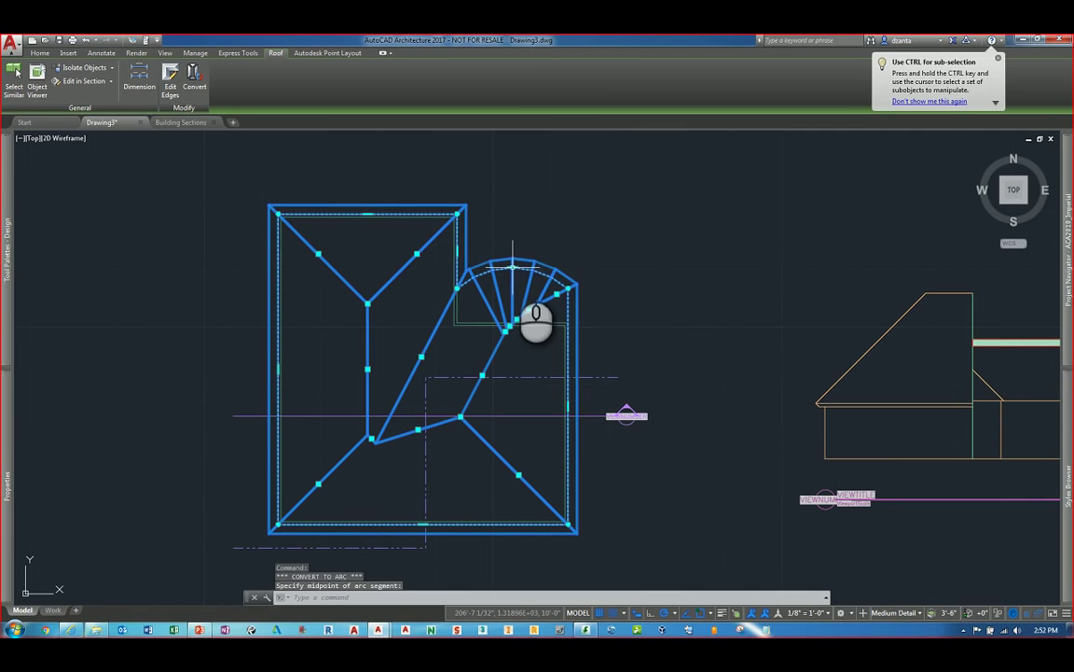
{"action": "mouse_move", "coordinate": [512, 267]}
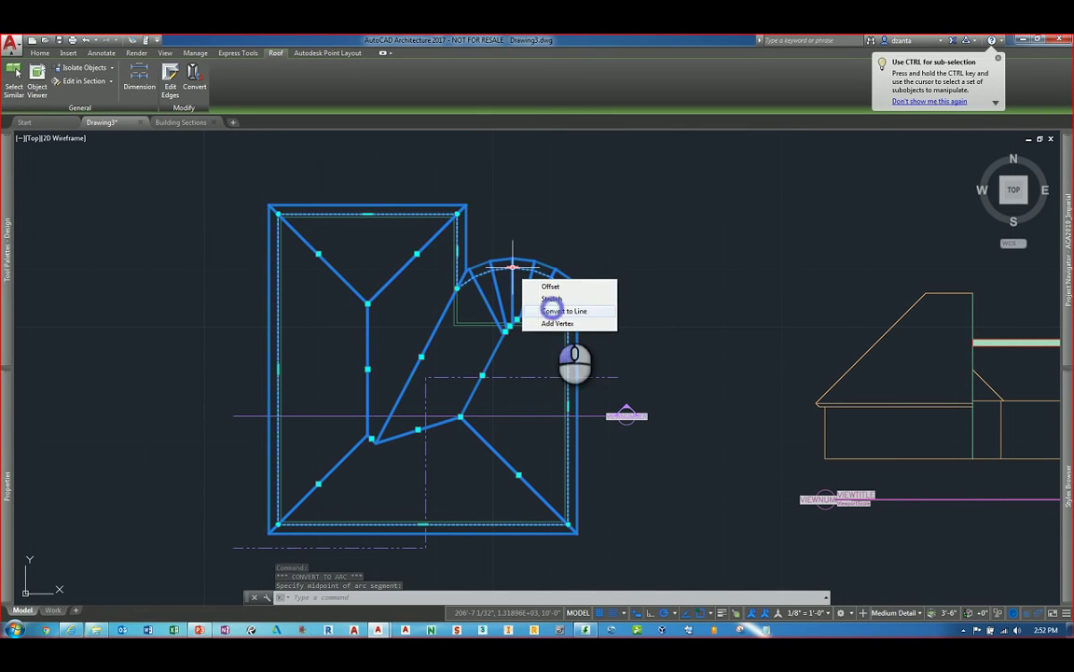
{"action": "left_click", "coordinate": [554, 309]}
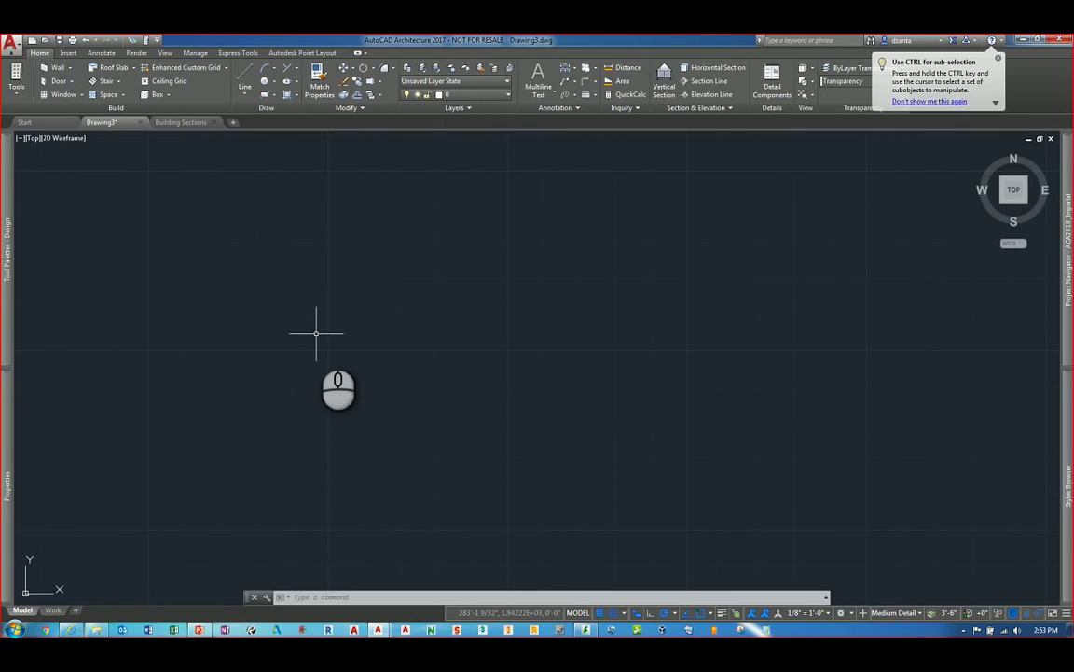
Add a rectangular run of four walls in the empty plan area using the wall command's Create type Rectangle option.
{"action": "left_click", "coordinate": [54, 67]}
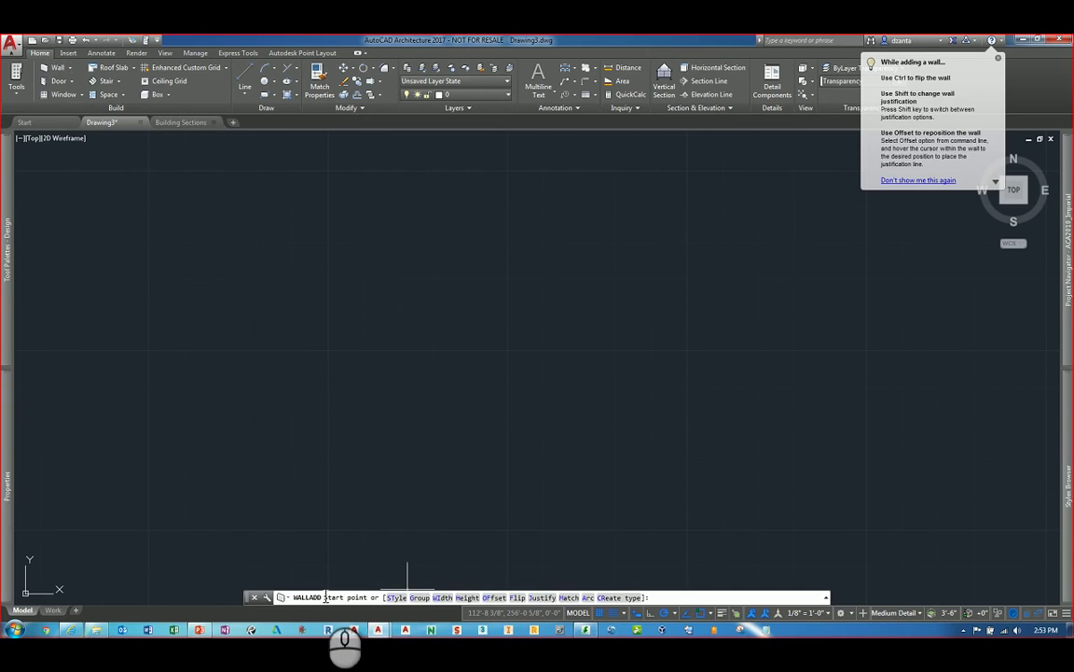
{"action": "left_click", "coordinate": [621, 598]}
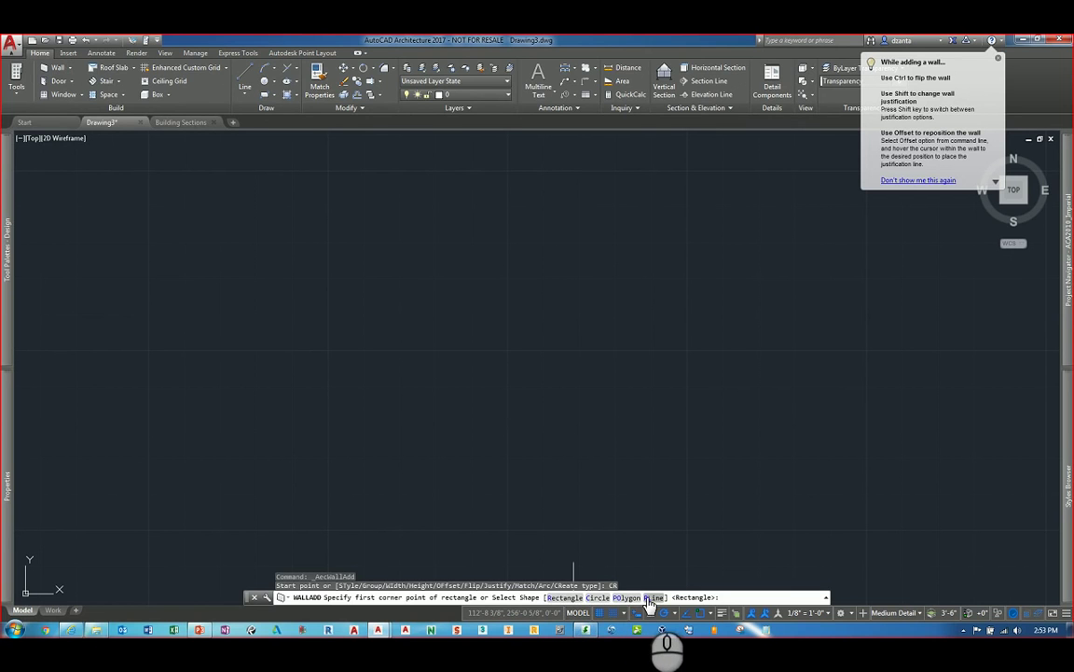
{"action": "left_click", "coordinate": [566, 598]}
{"action": "left_click", "coordinate": [373, 416]}
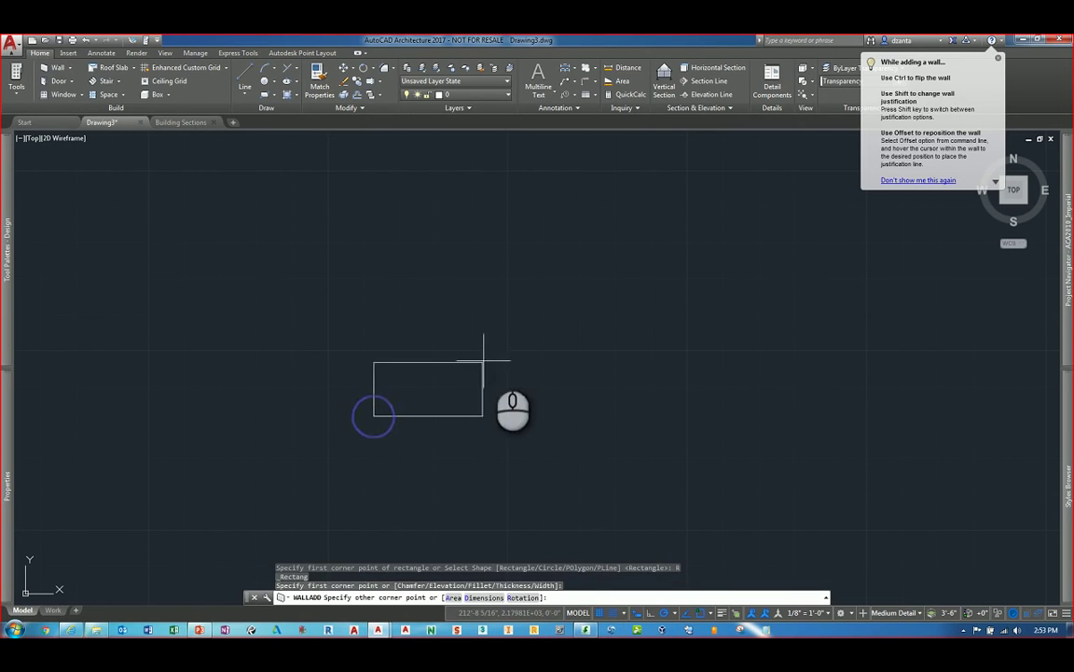
{"action": "left_click", "coordinate": [524, 290]}
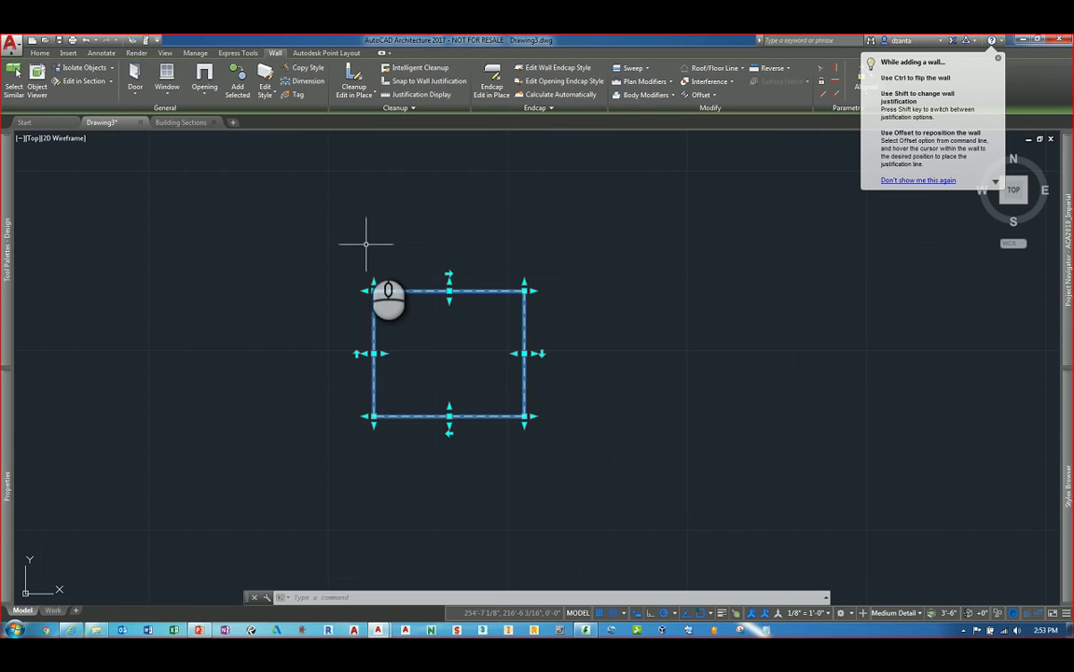
{"action": "key", "text": "Escape"}
{"action": "key", "text": "Escape"}
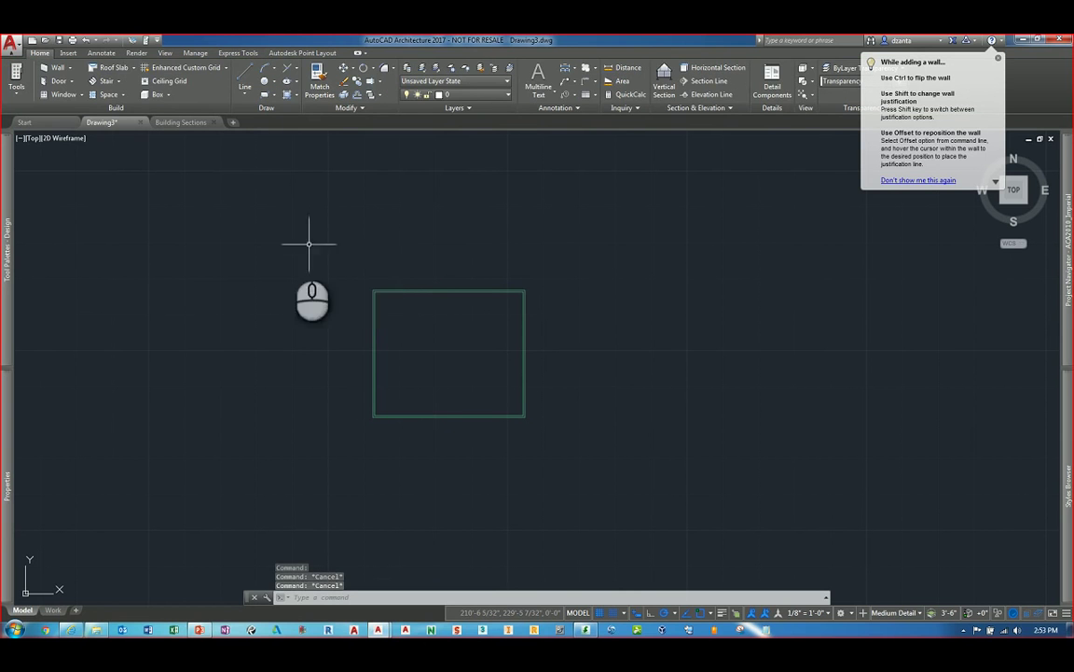
Add a circular curtain wall beside the rectangular walls using the Create type Circle option, and inspect its segments up close.
{"action": "mouse_move", "coordinate": [7, 232]}
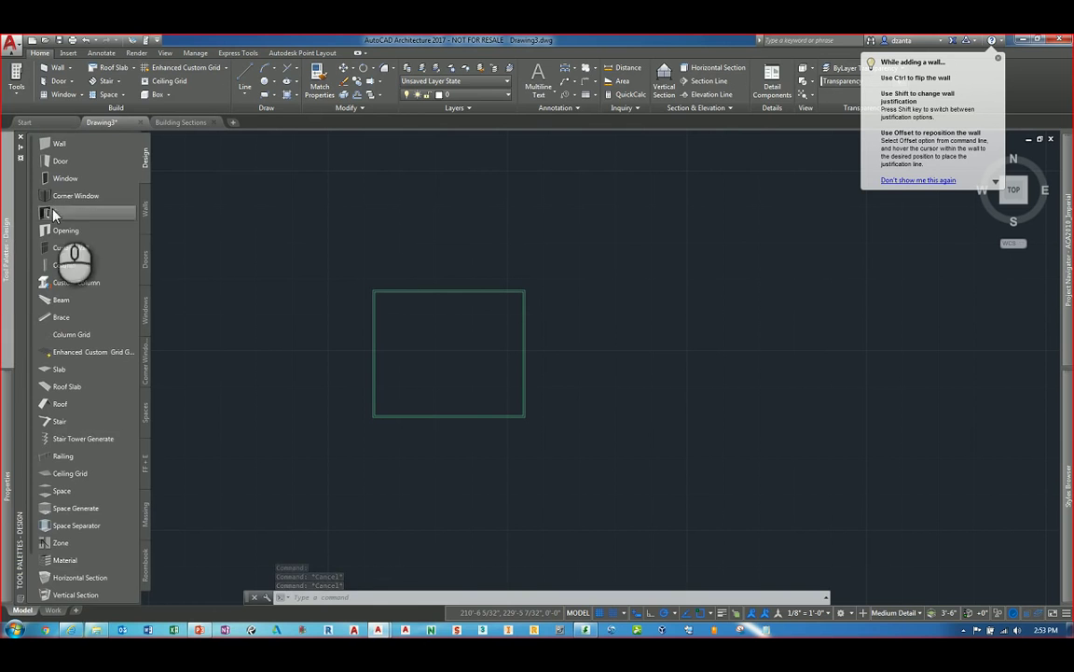
{"action": "left_click", "coordinate": [70, 247]}
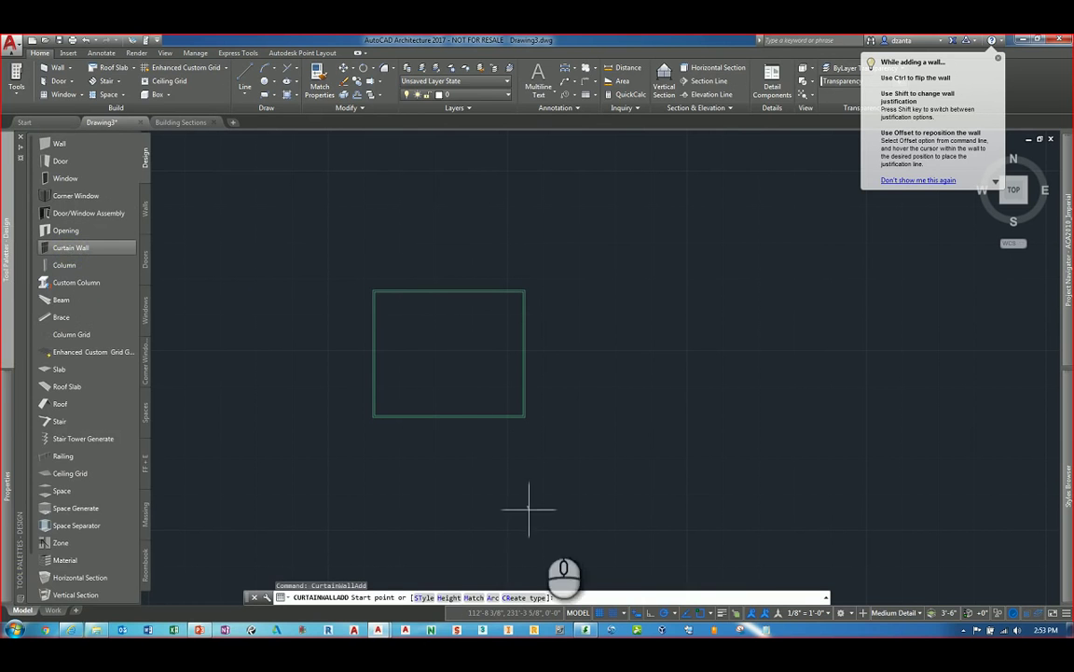
{"action": "left_click", "coordinate": [514, 598]}
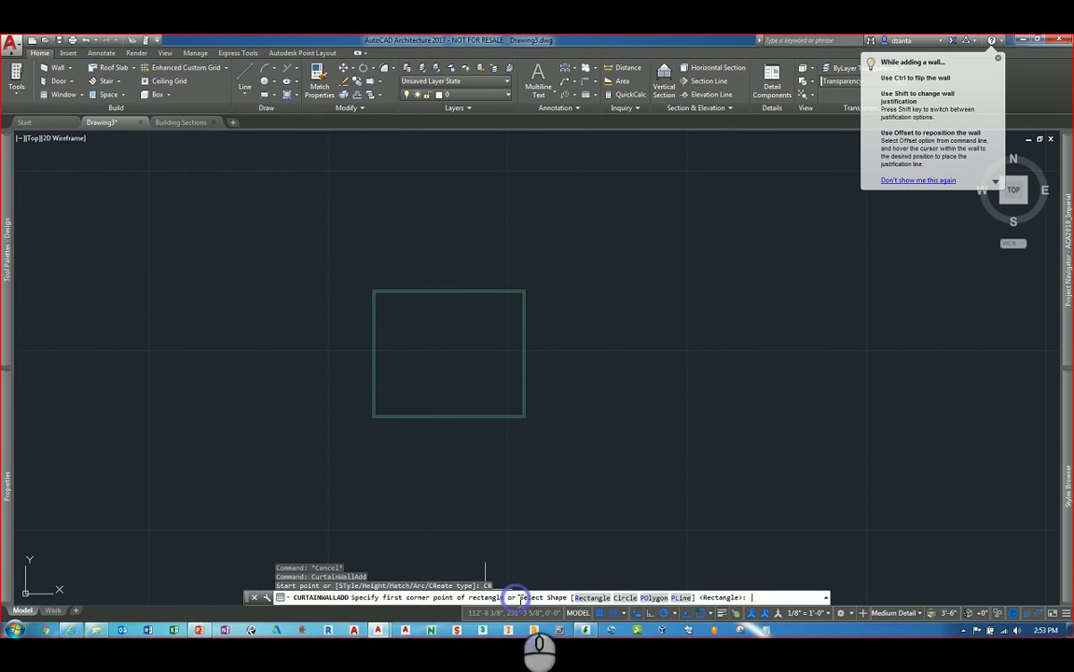
{"action": "left_click", "coordinate": [627, 597]}
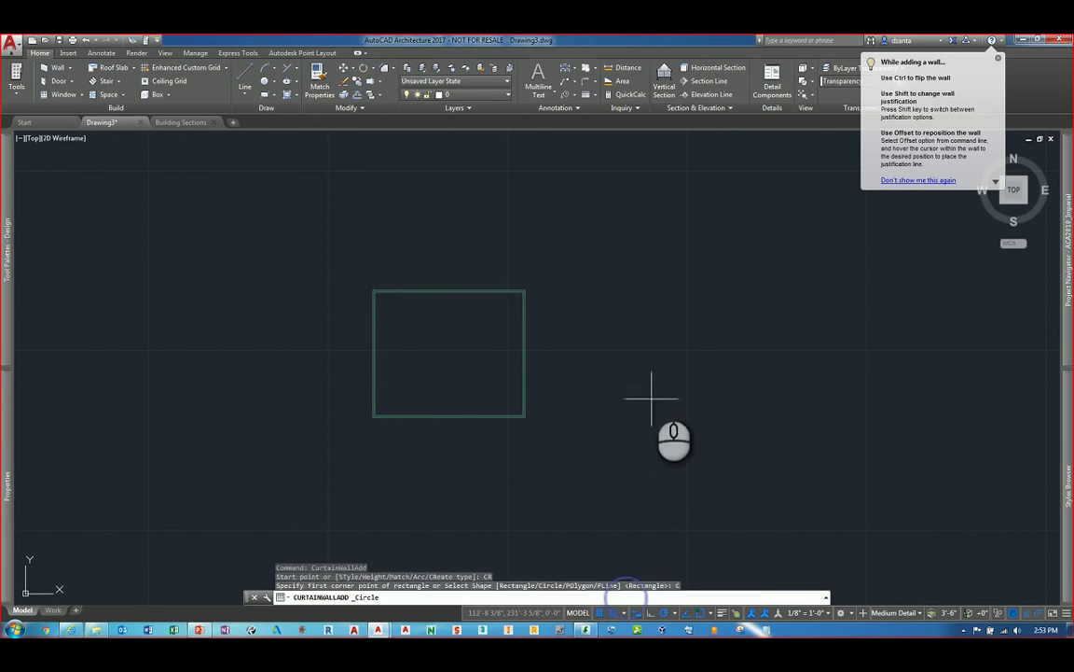
{"action": "left_click", "coordinate": [669, 315]}
{"action": "left_click", "coordinate": [729, 355]}
{"action": "scroll", "coordinate": [707, 299], "scroll_direction": "up", "scroll_amount": 3}
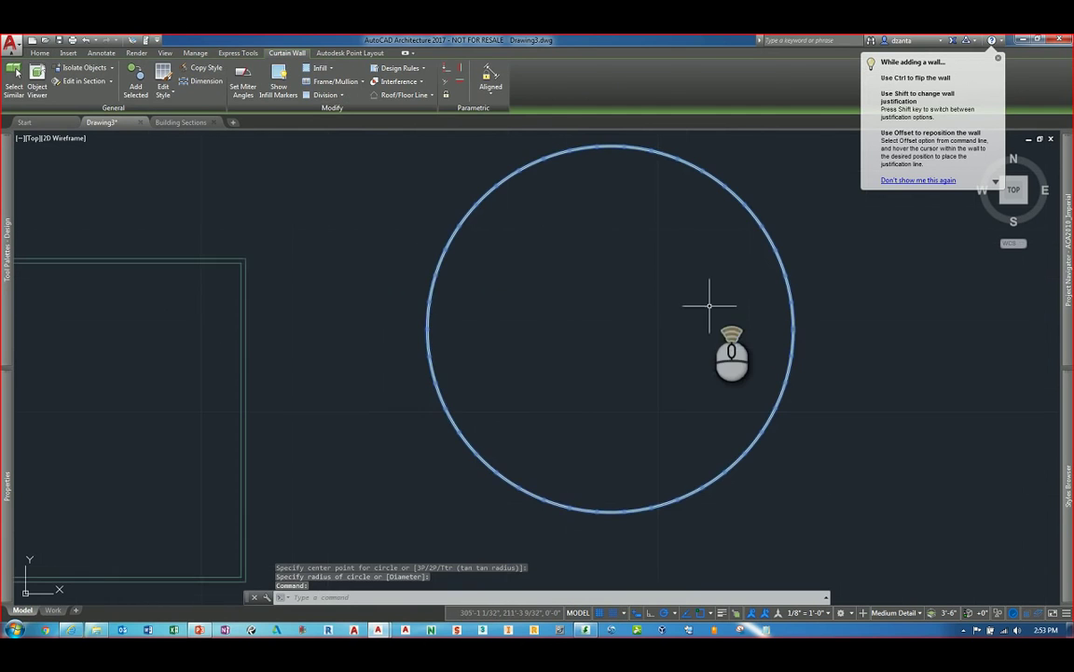
{"action": "scroll", "coordinate": [689, 322], "scroll_direction": "up", "scroll_amount": 1}
{"action": "key", "text": "Escape"}
{"action": "key", "text": "Escape"}
{"action": "scroll", "coordinate": [522, 318], "scroll_direction": "up", "scroll_amount": 3}
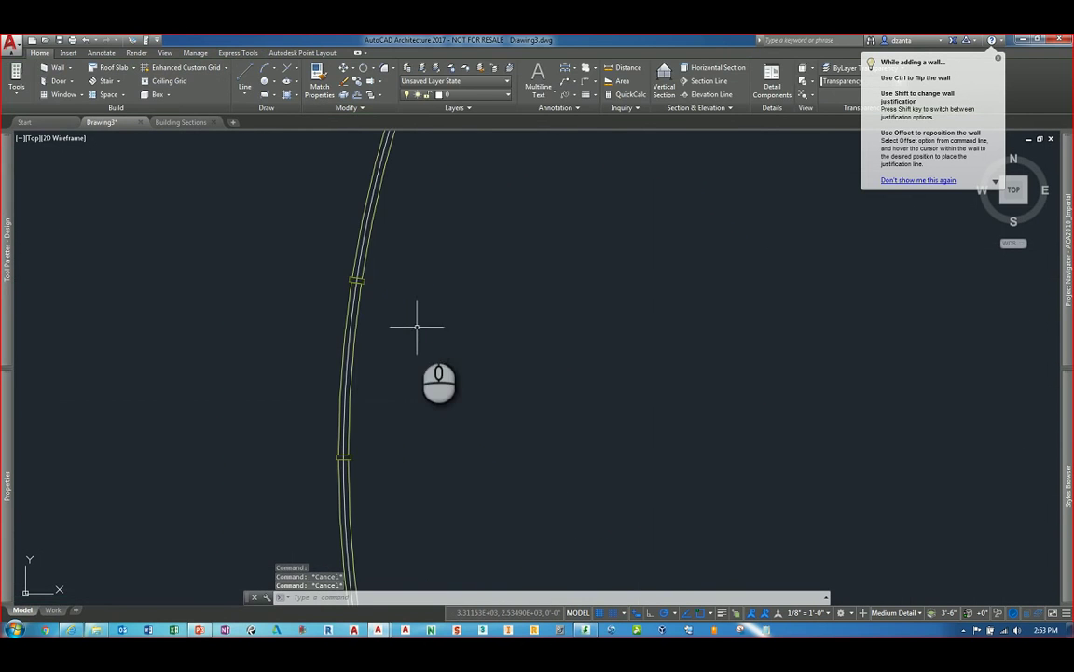
{"action": "scroll", "coordinate": [331, 333], "scroll_direction": "down", "scroll_amount": 2}
{"action": "scroll", "coordinate": [331, 333], "scroll_direction": "down", "scroll_amount": 4}
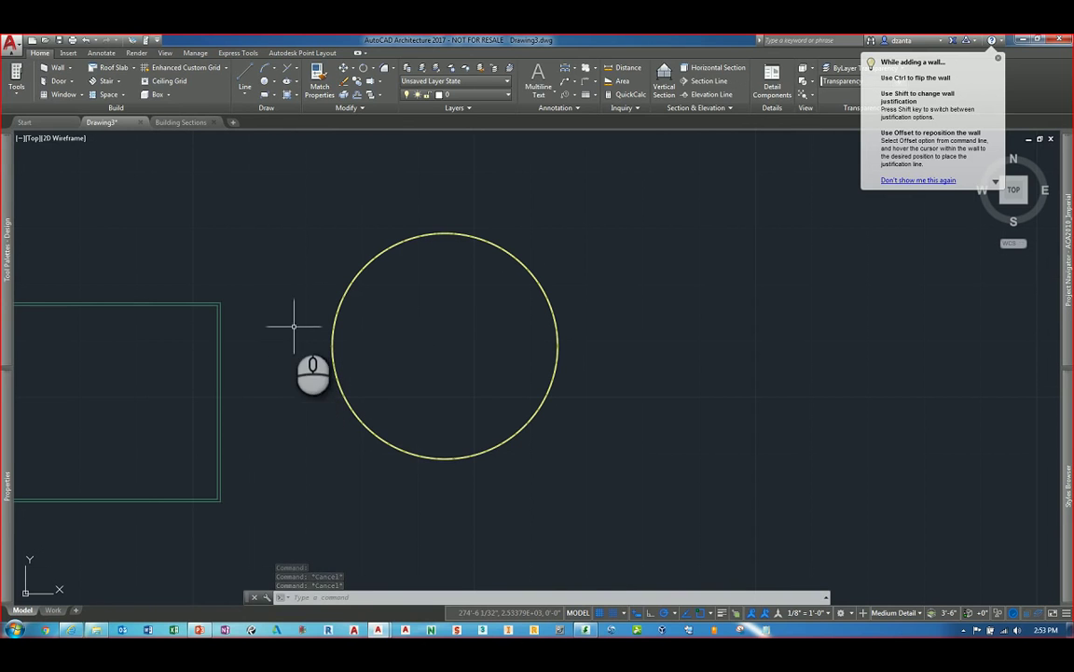
Add a seven-sided polygon railing, inscribed in a circle, beside the circular curtain wall using the Create type Polygon option, and inspect it.
{"action": "mouse_move", "coordinate": [8, 239]}
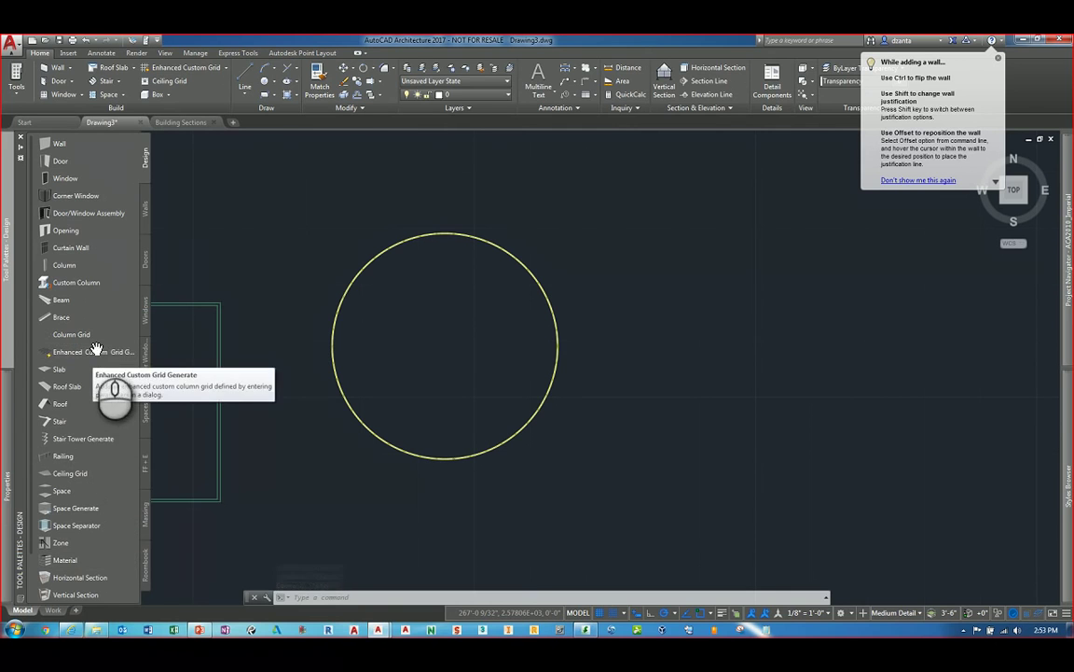
{"action": "left_click", "coordinate": [92, 459]}
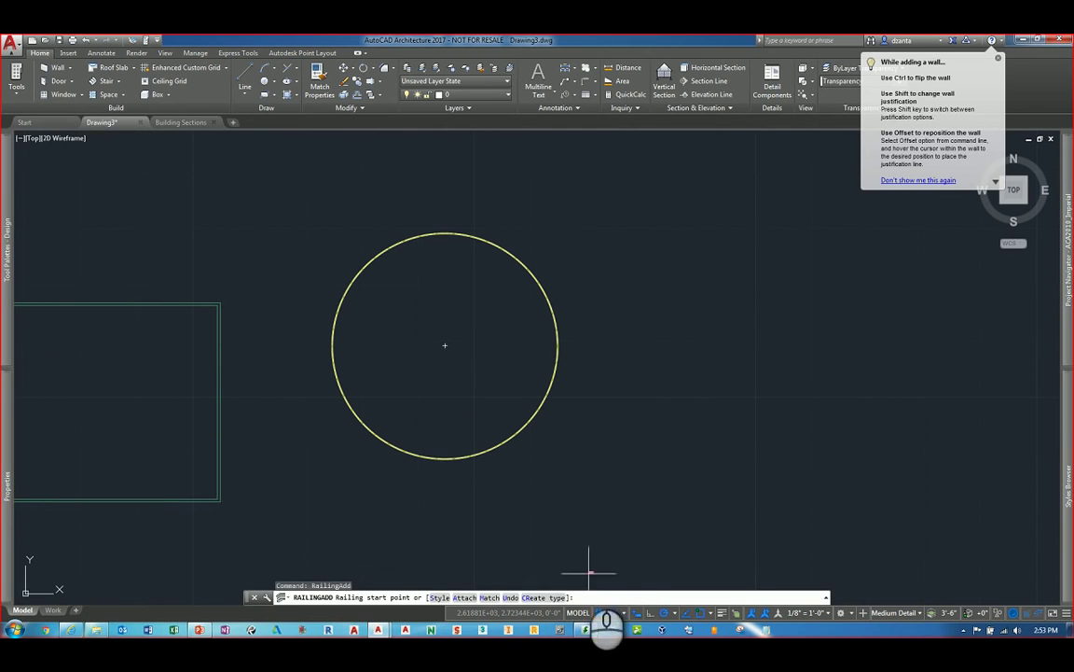
{"action": "left_click", "coordinate": [546, 597]}
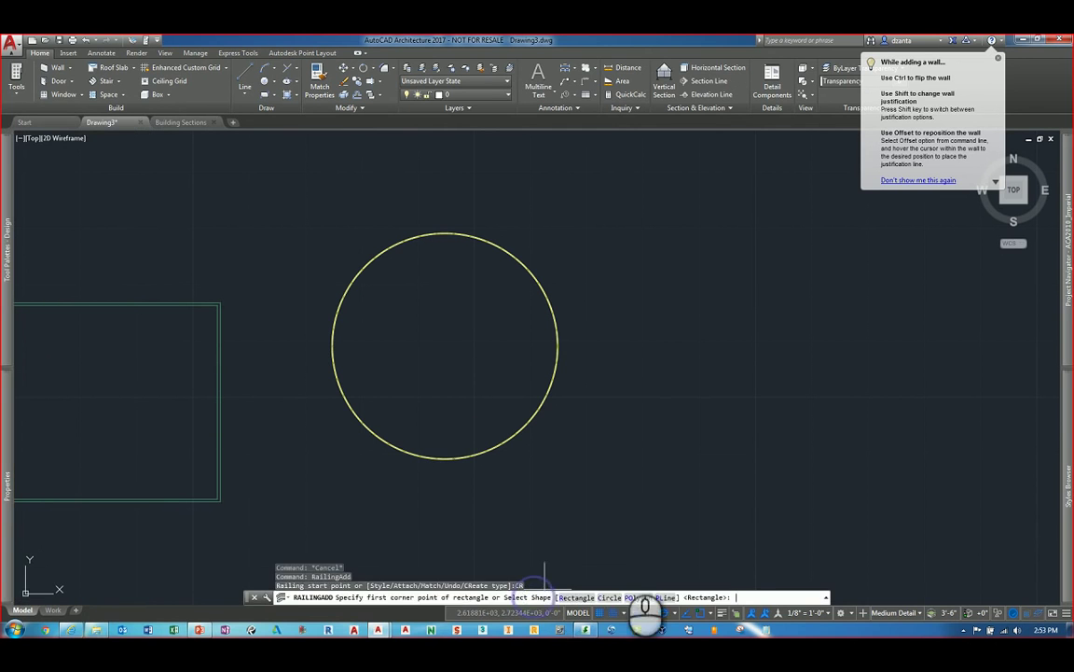
{"action": "left_click", "coordinate": [630, 597]}
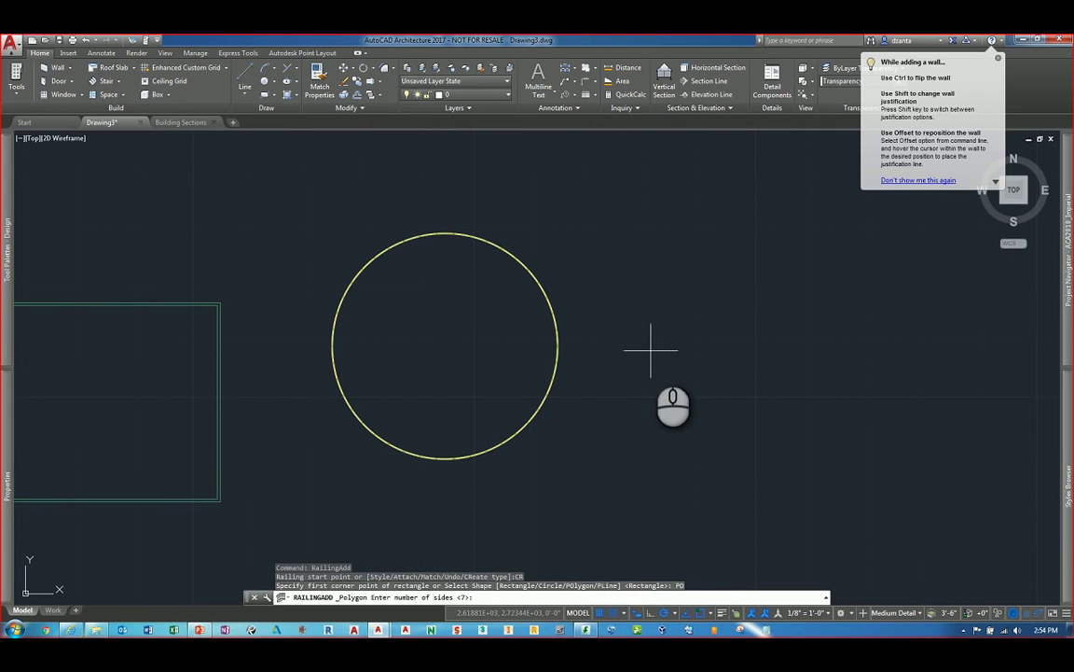
{"action": "key", "text": "Return"}
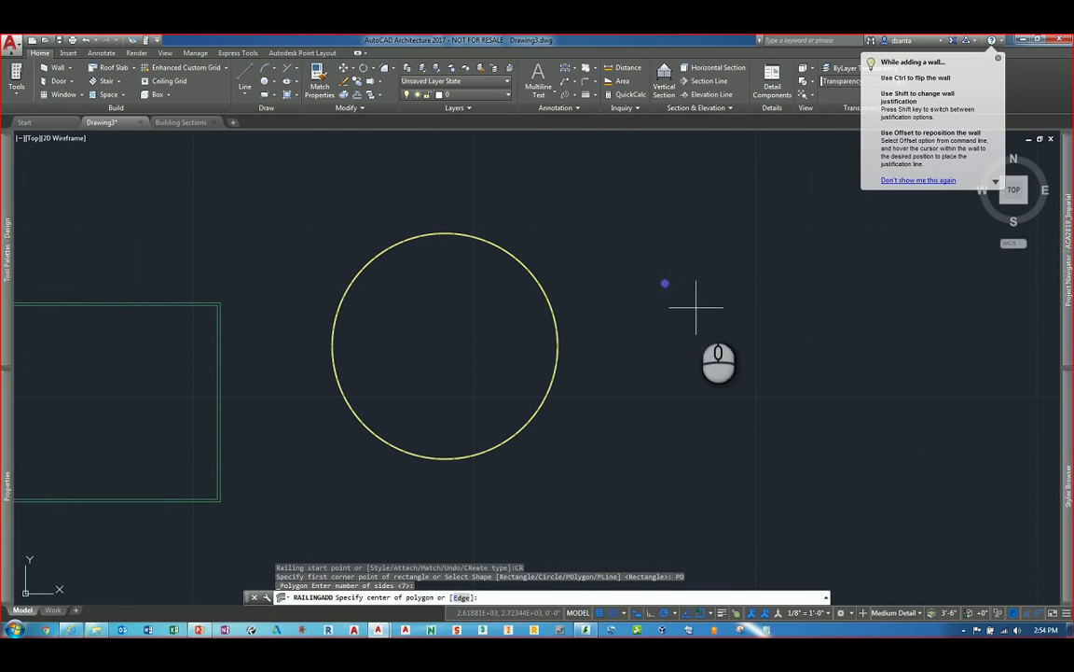
{"action": "left_click", "coordinate": [734, 328]}
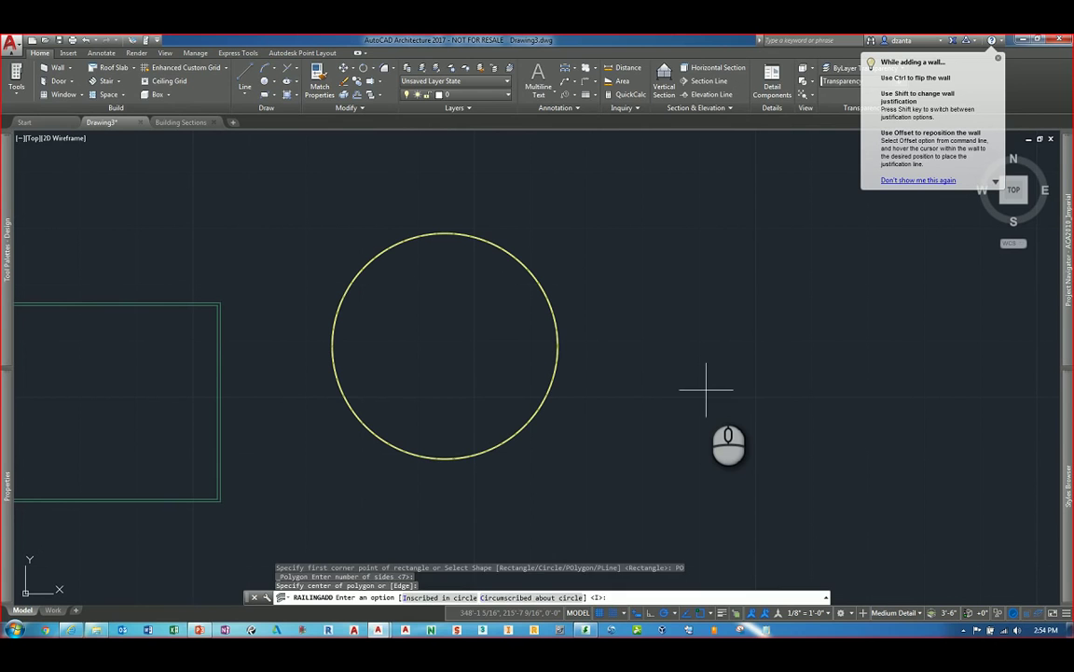
{"action": "key", "text": "Return"}
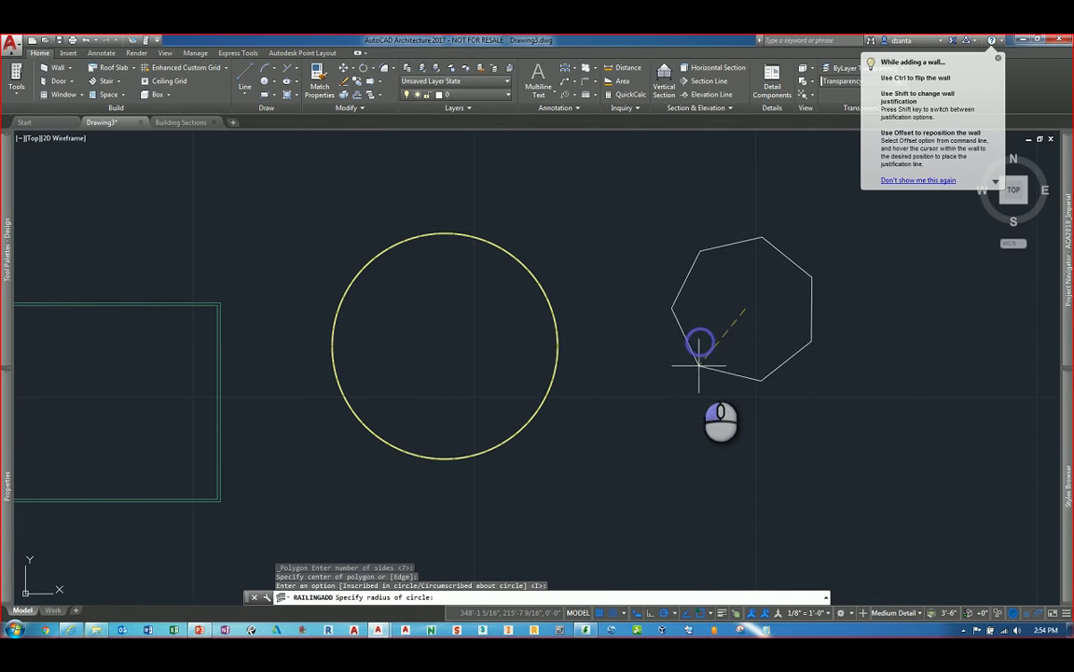
{"action": "left_click", "coordinate": [686, 390]}
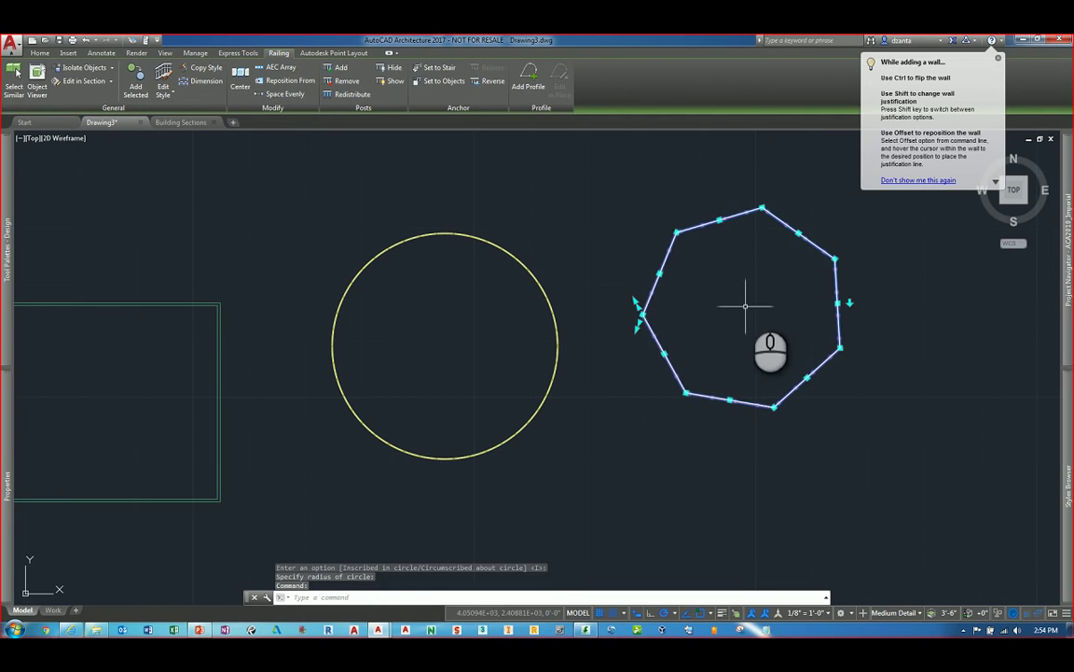
{"action": "scroll", "coordinate": [761, 295], "scroll_direction": "up", "scroll_amount": 2}
{"action": "middle_click_drag", "start_coordinate": [763, 293], "coordinate": [604, 328]}
{"action": "key", "text": "Escape"}
{"action": "key", "text": "Escape"}
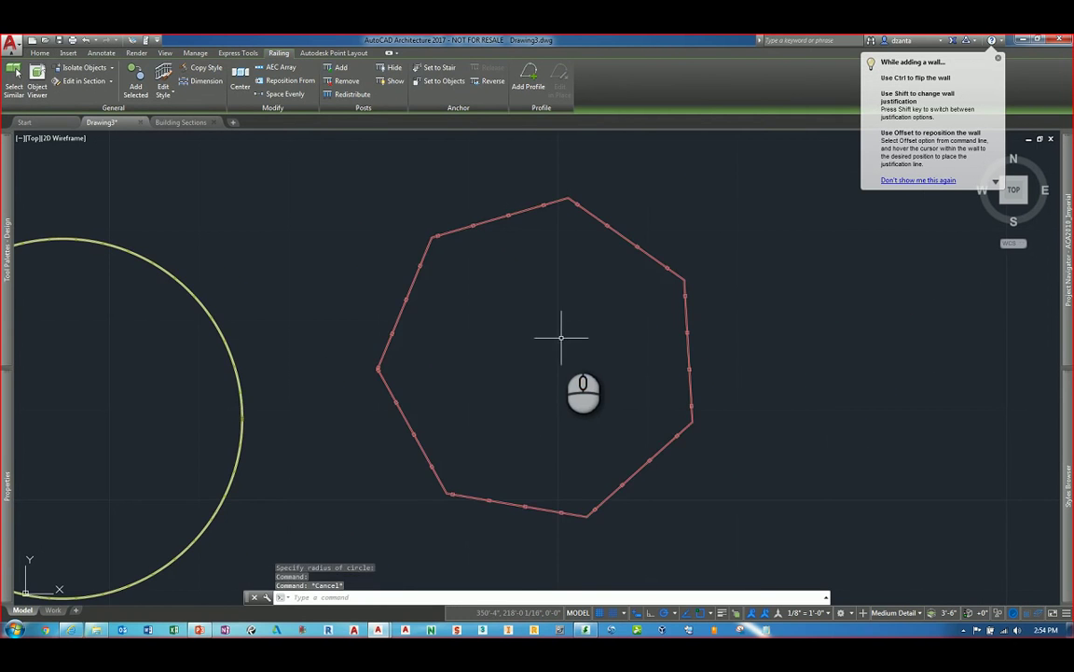
{"action": "scroll", "coordinate": [412, 350], "scroll_direction": "up", "scroll_amount": 5}
{"action": "scroll", "coordinate": [440, 363], "scroll_direction": "down", "scroll_amount": 4}
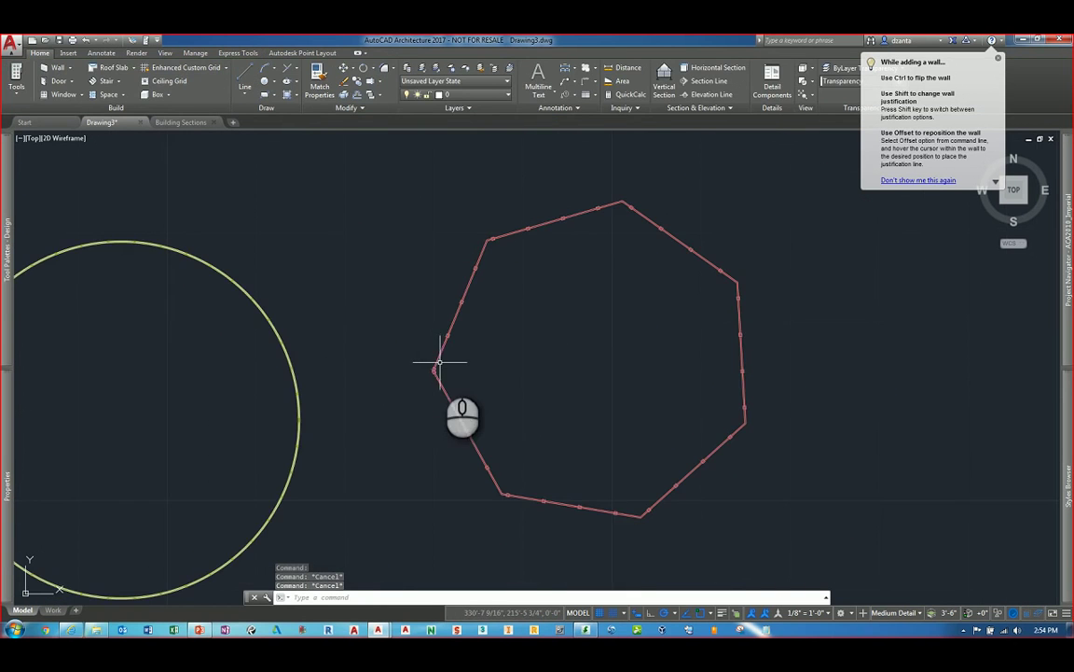